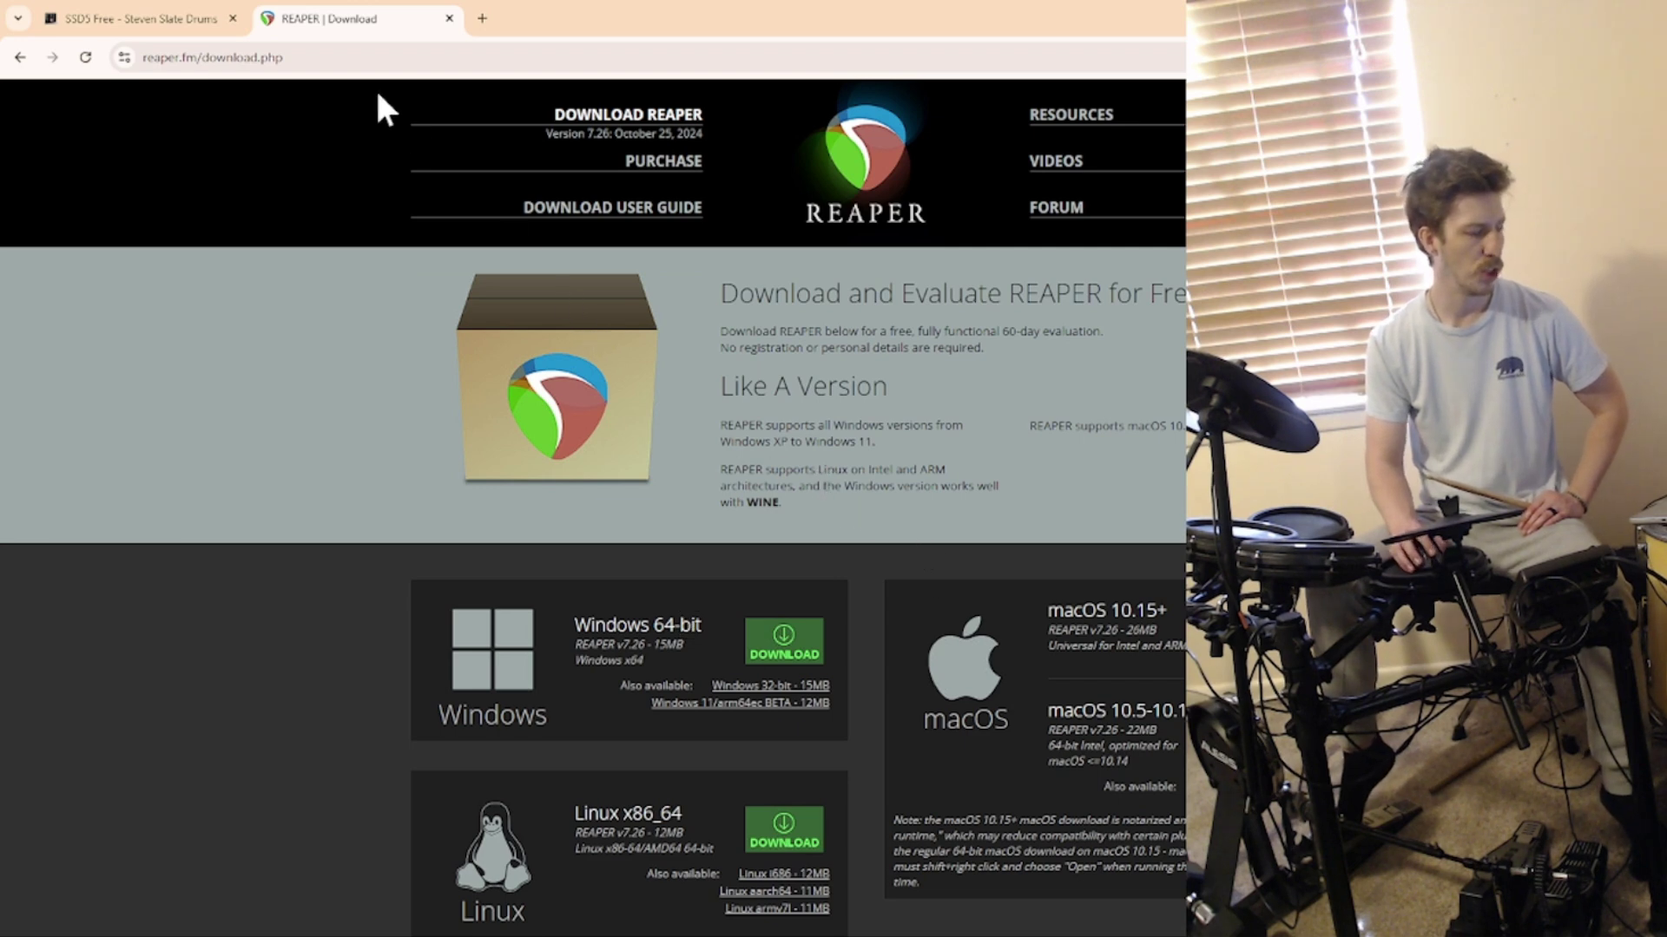
Step: Look over the SSD5 Free page in Chrome, then switch to REAPER's empty project
left_click(166, 27)
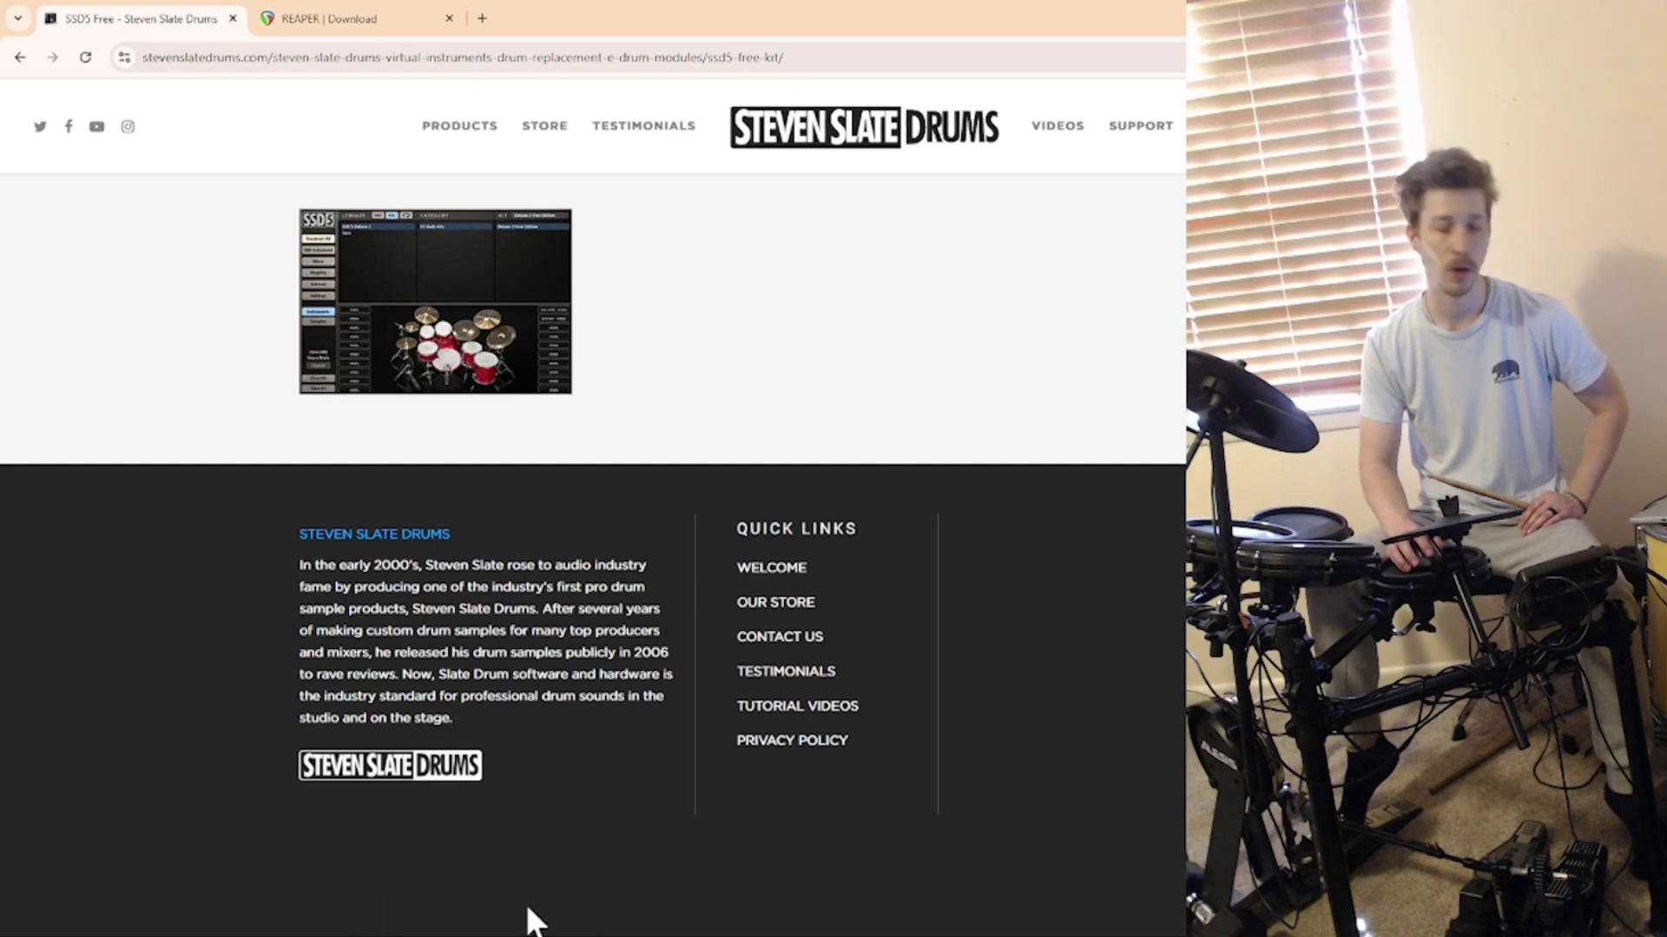
key("alt+Tab")
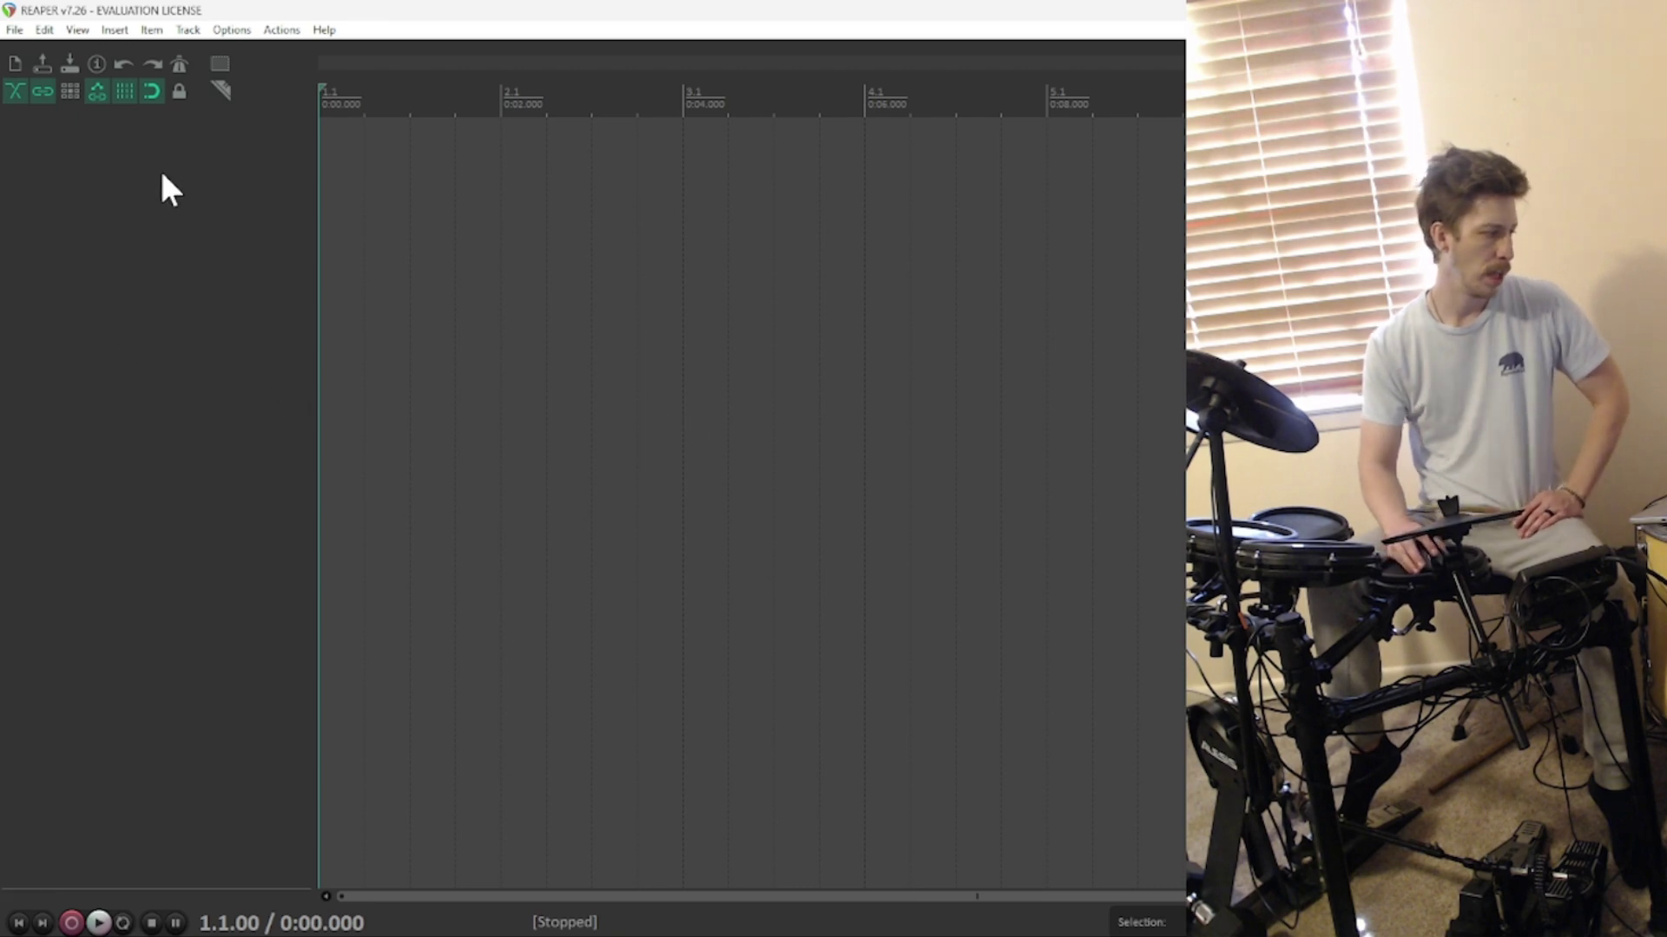
left_click(242, 29)
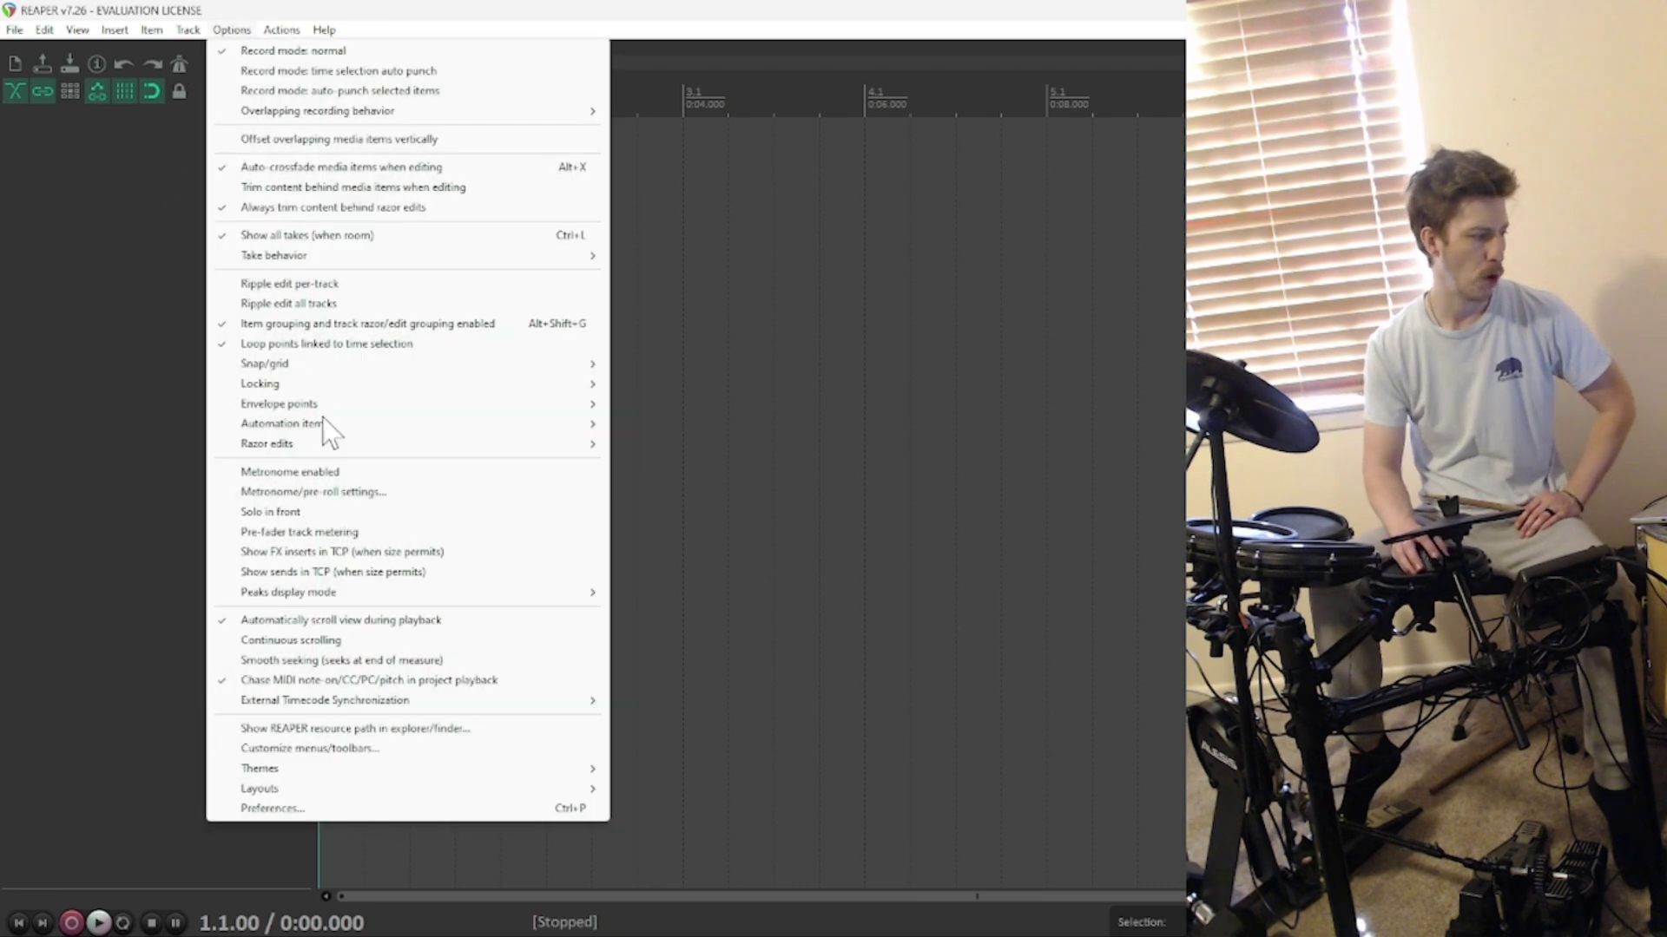
left_click(349, 809)
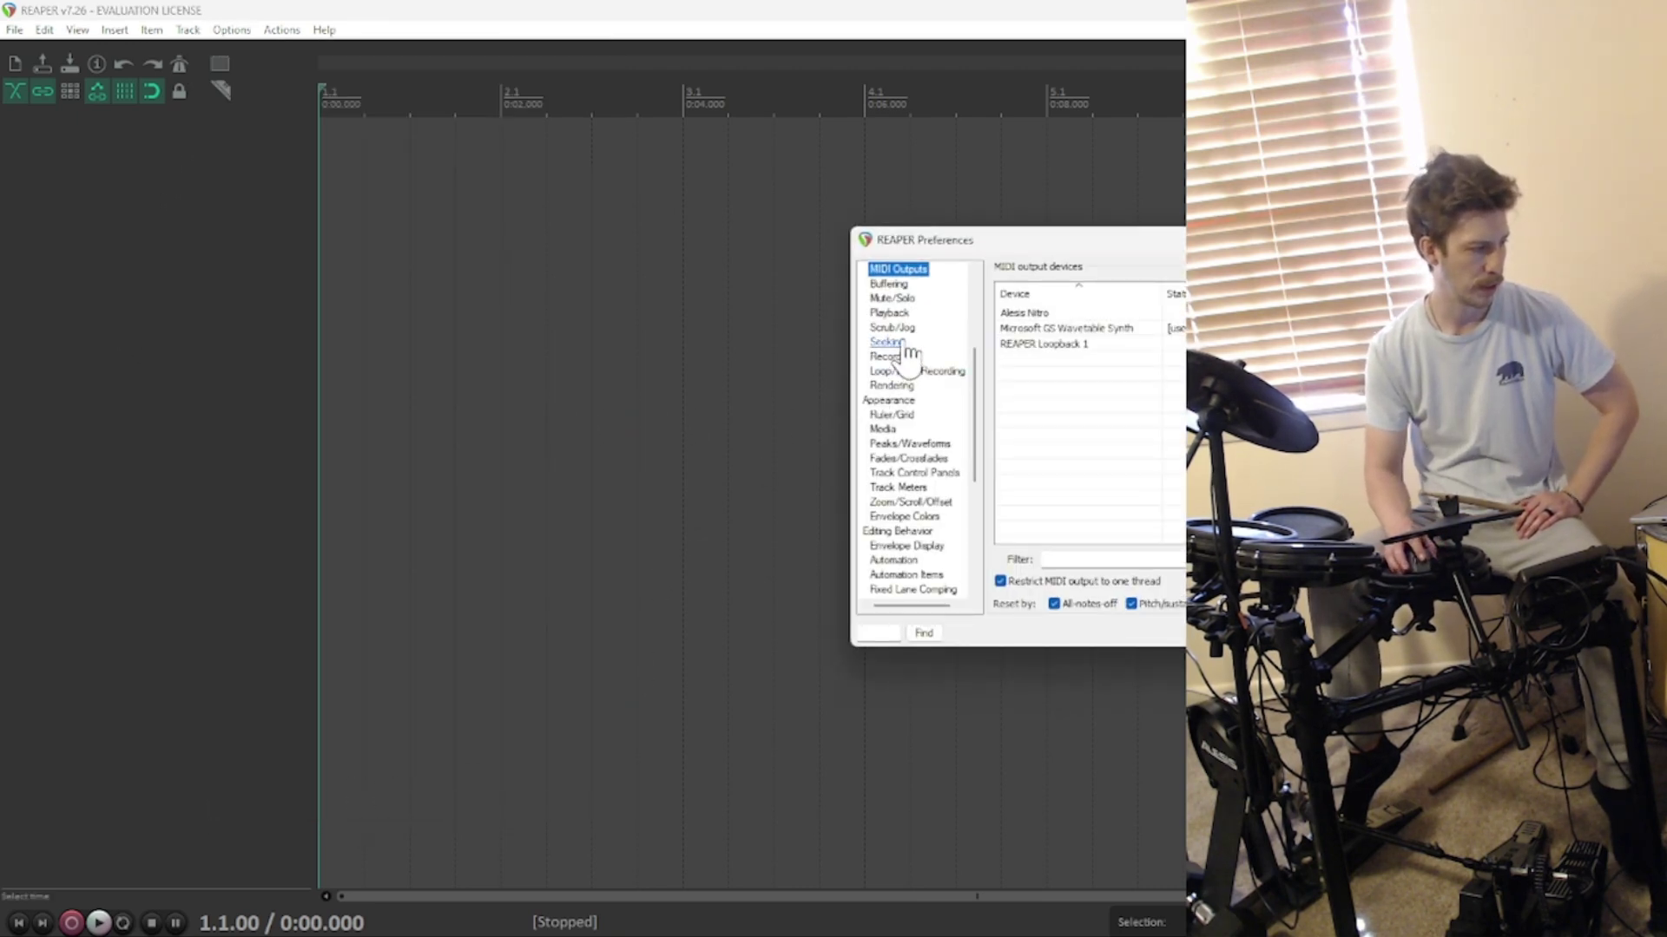
left_click_drag(946, 241, 394, 249)
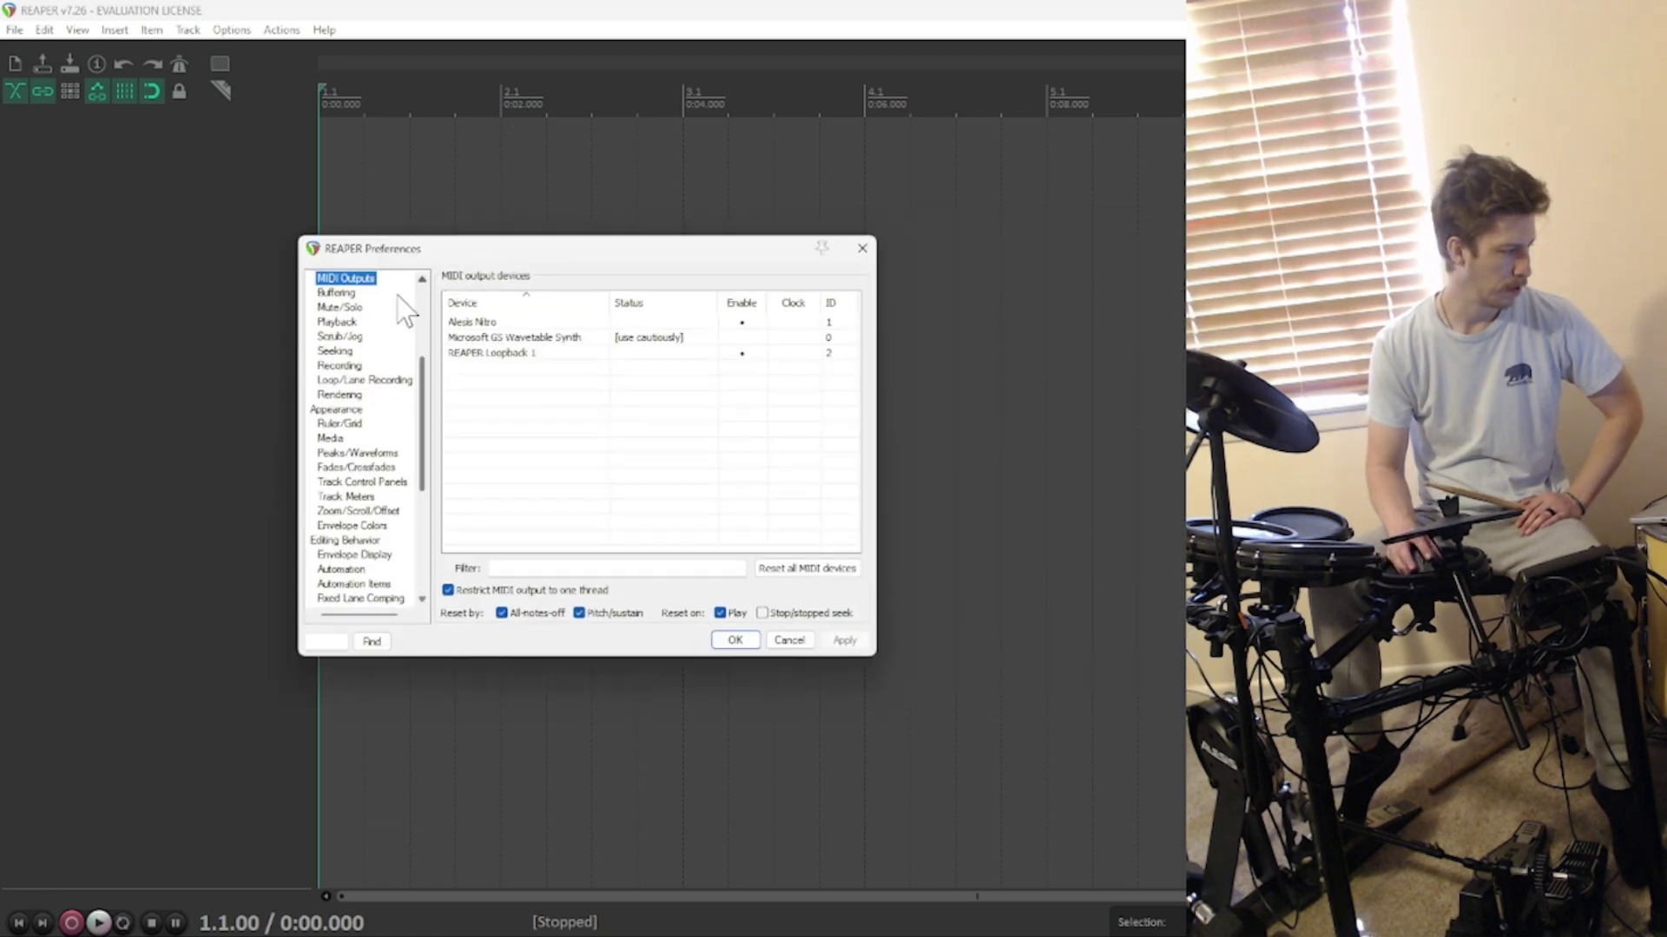
left_click(487, 329)
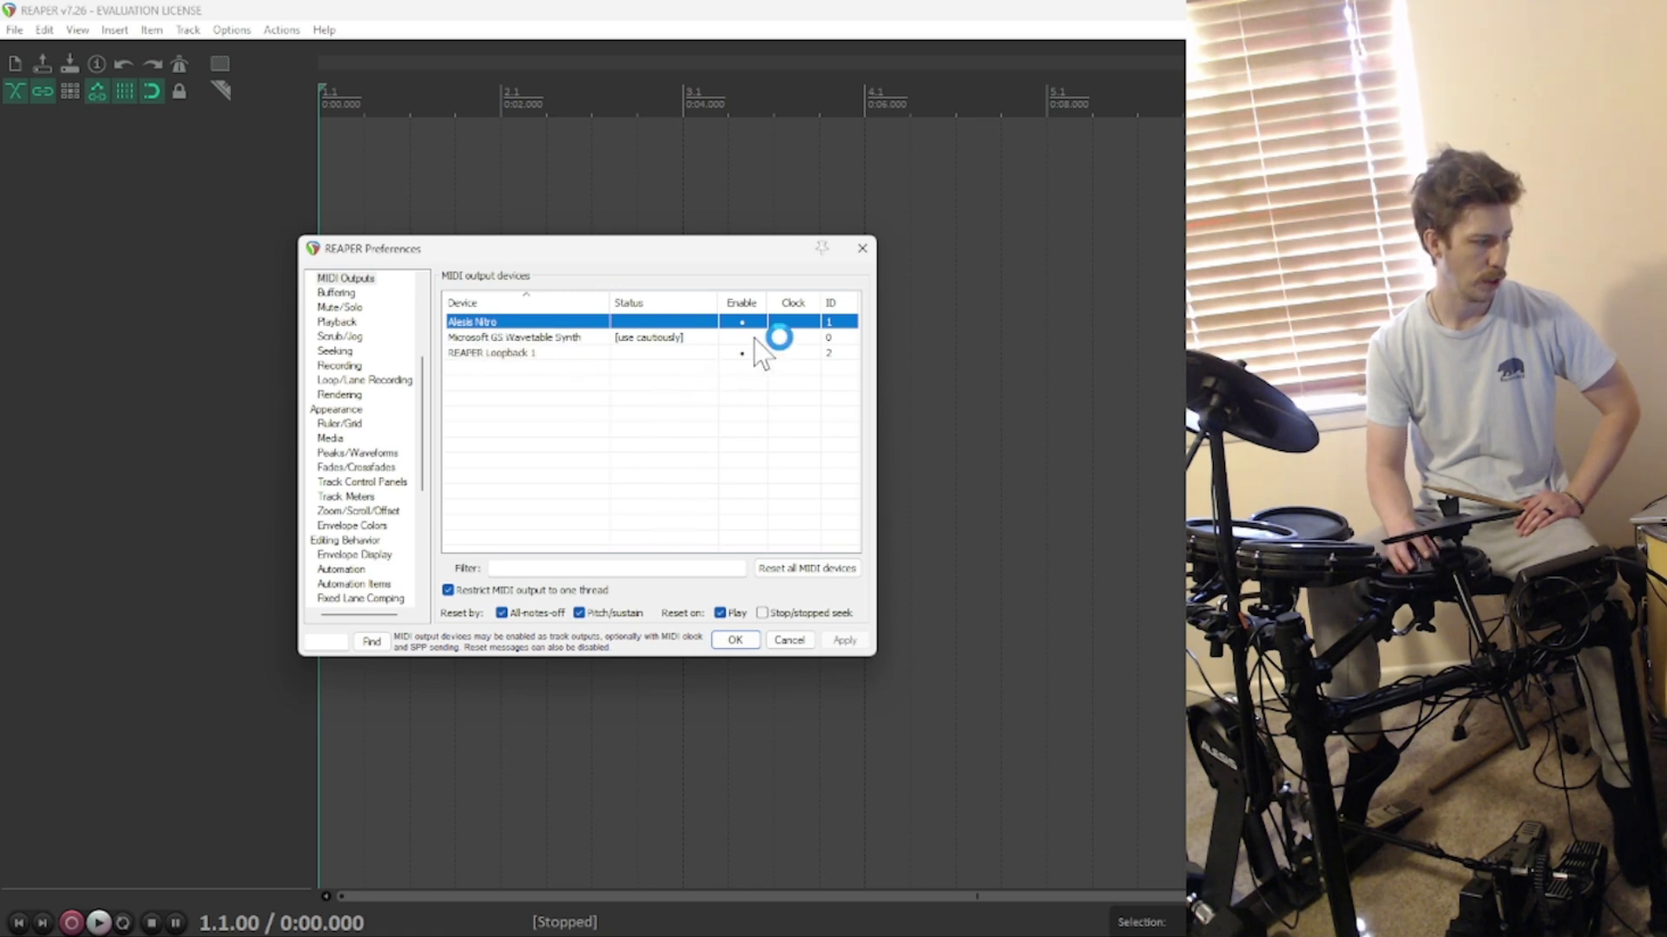
right_click(721, 324)
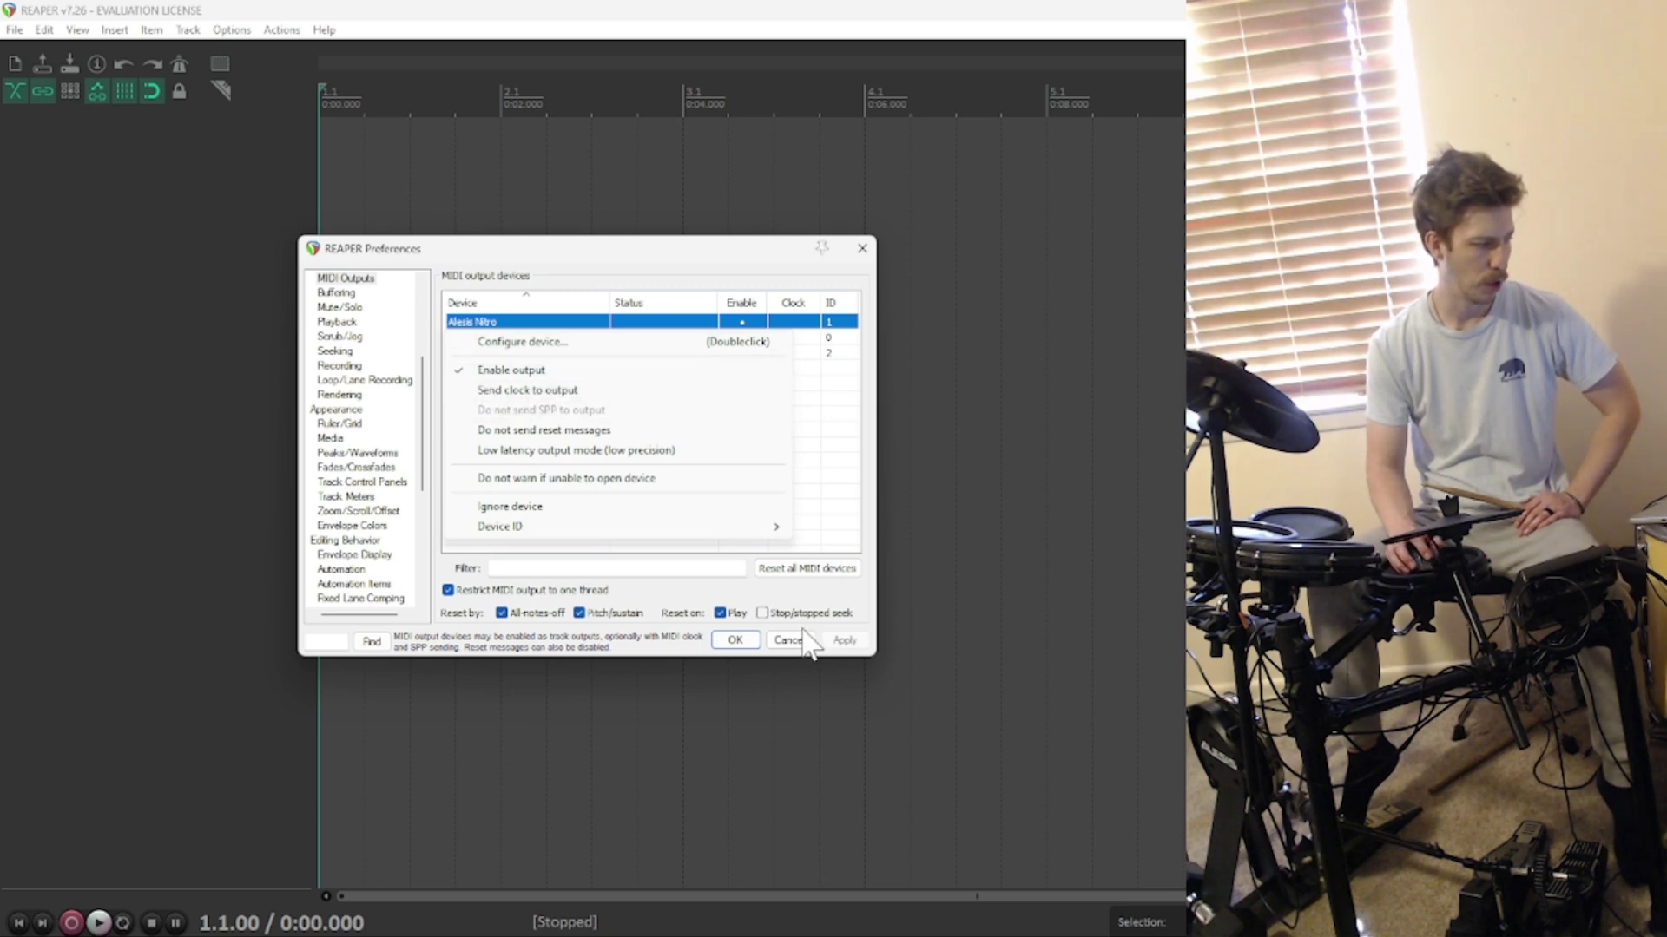
left_click(767, 603)
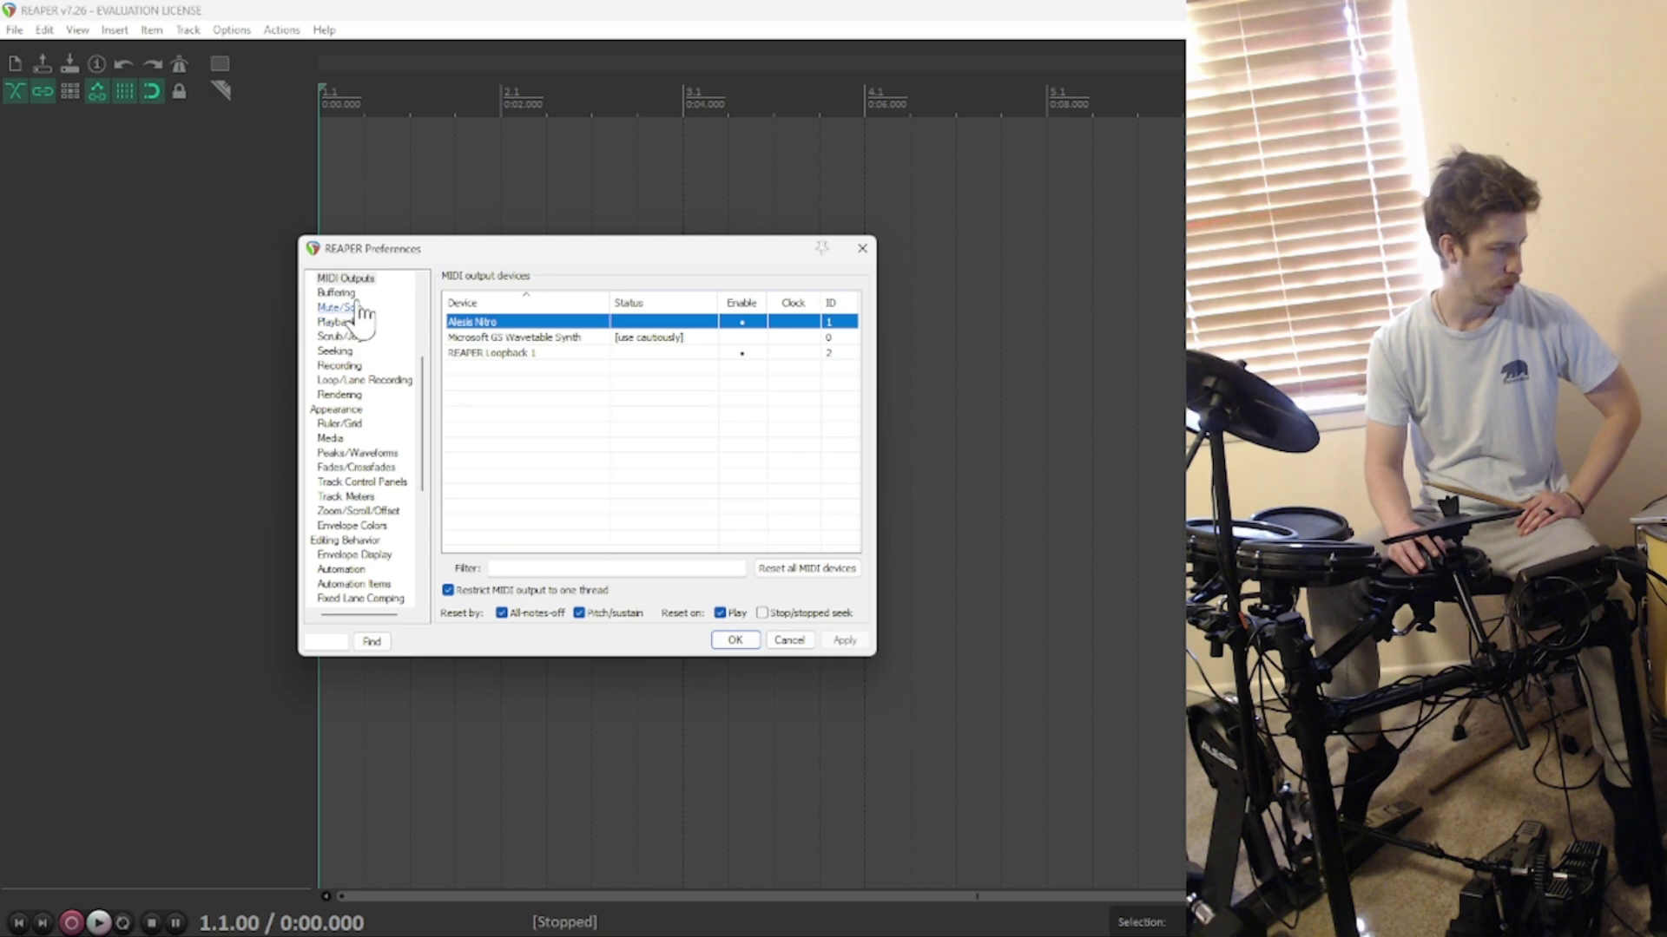
scroll(365, 313, "up", 2)
left_click(343, 351)
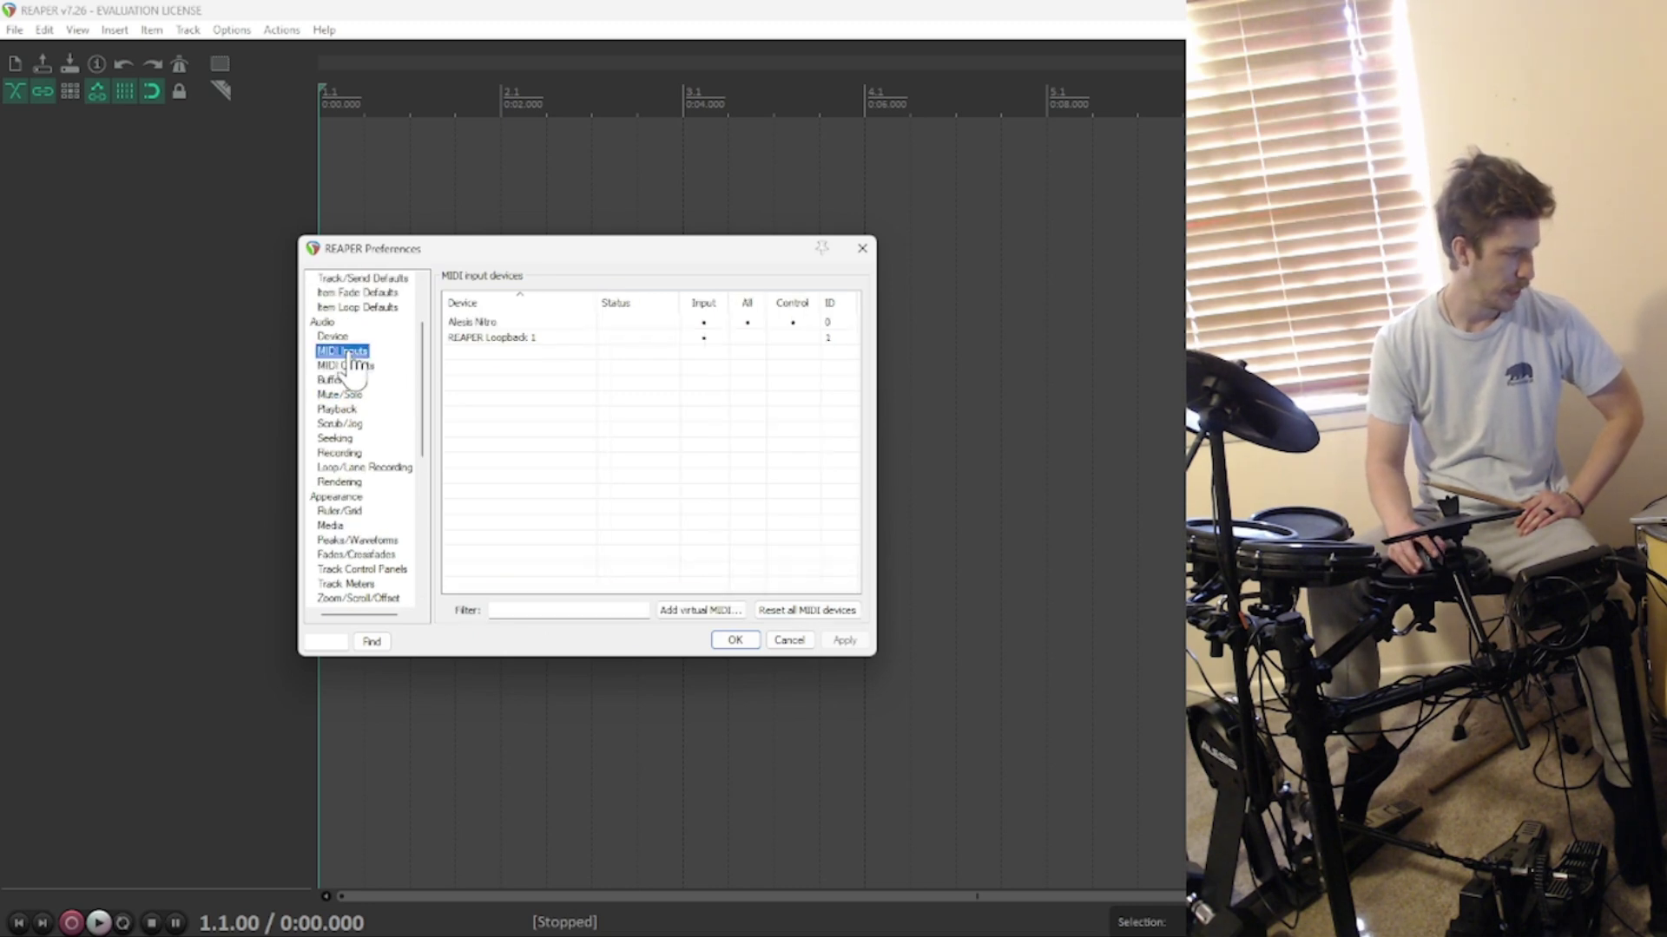
left_click(479, 323)
right_click(481, 323)
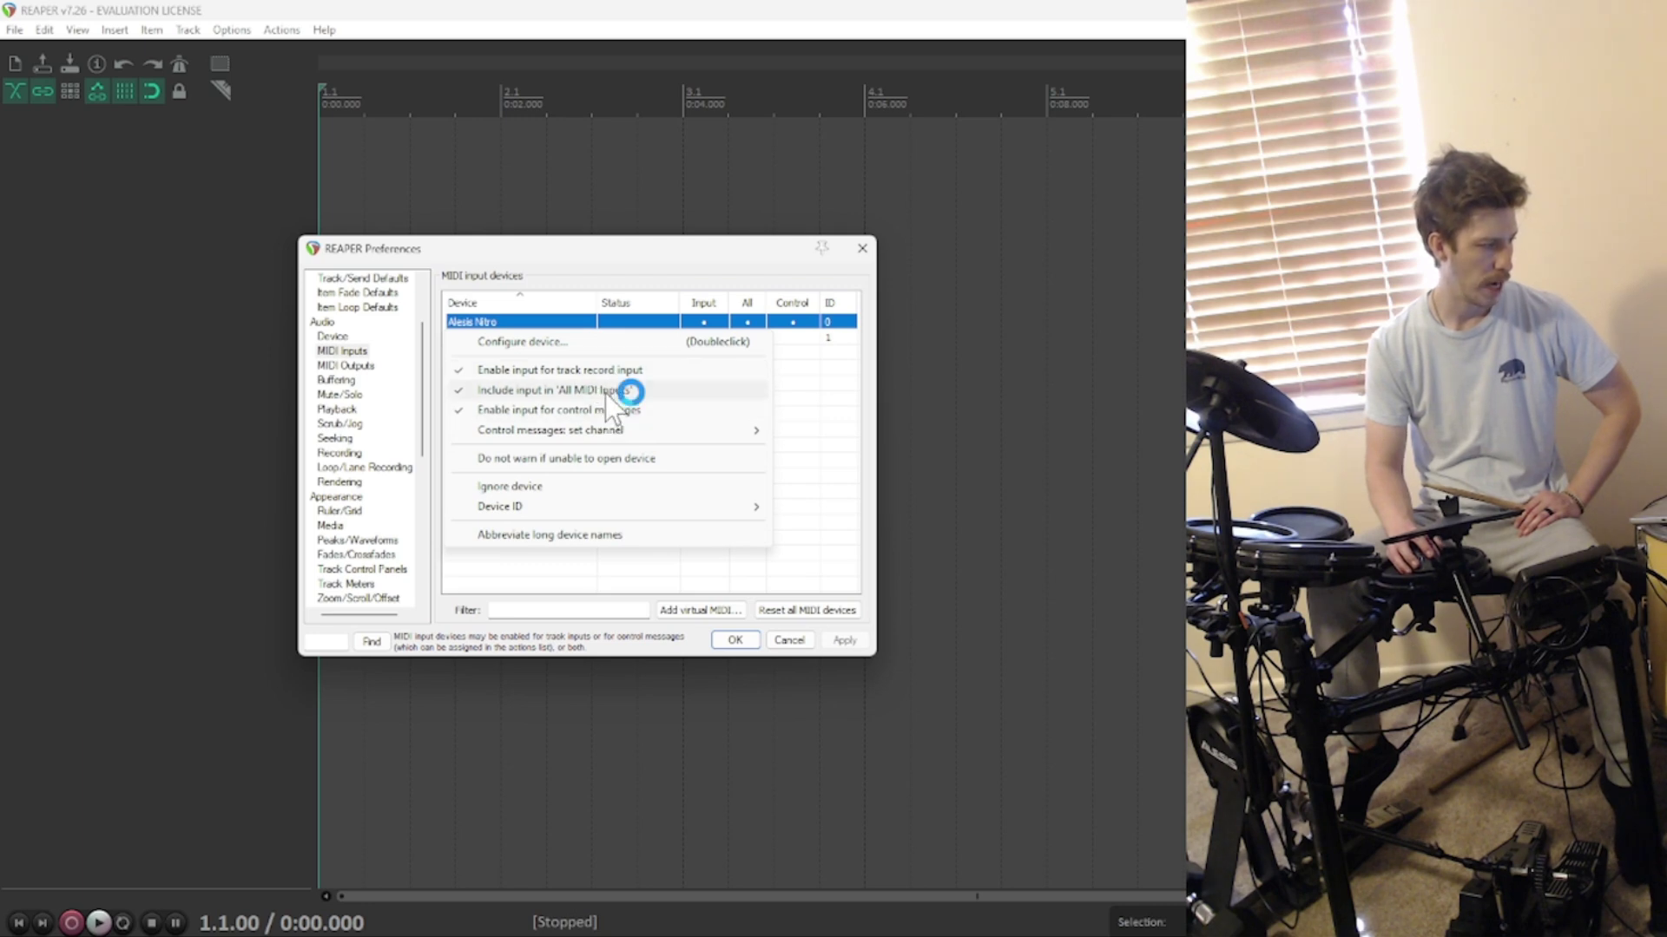
left_click(670, 248)
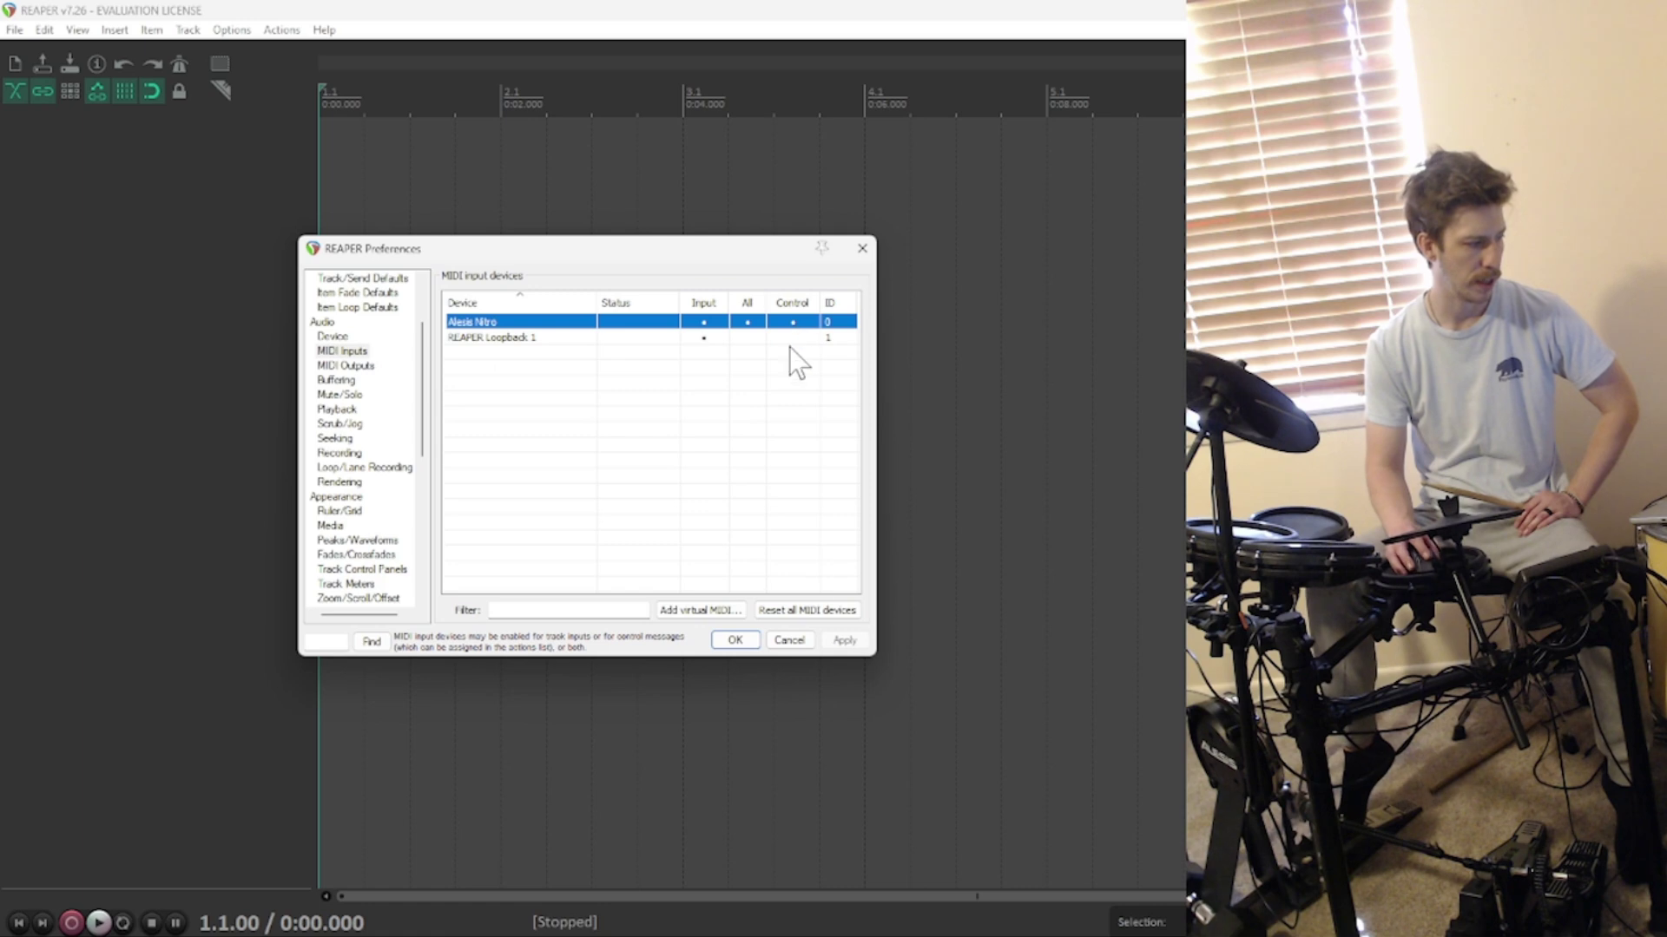
Step: Close preferences and add VST3i SSDSampler5 on a new track with routed output tracks
left_click(740, 648)
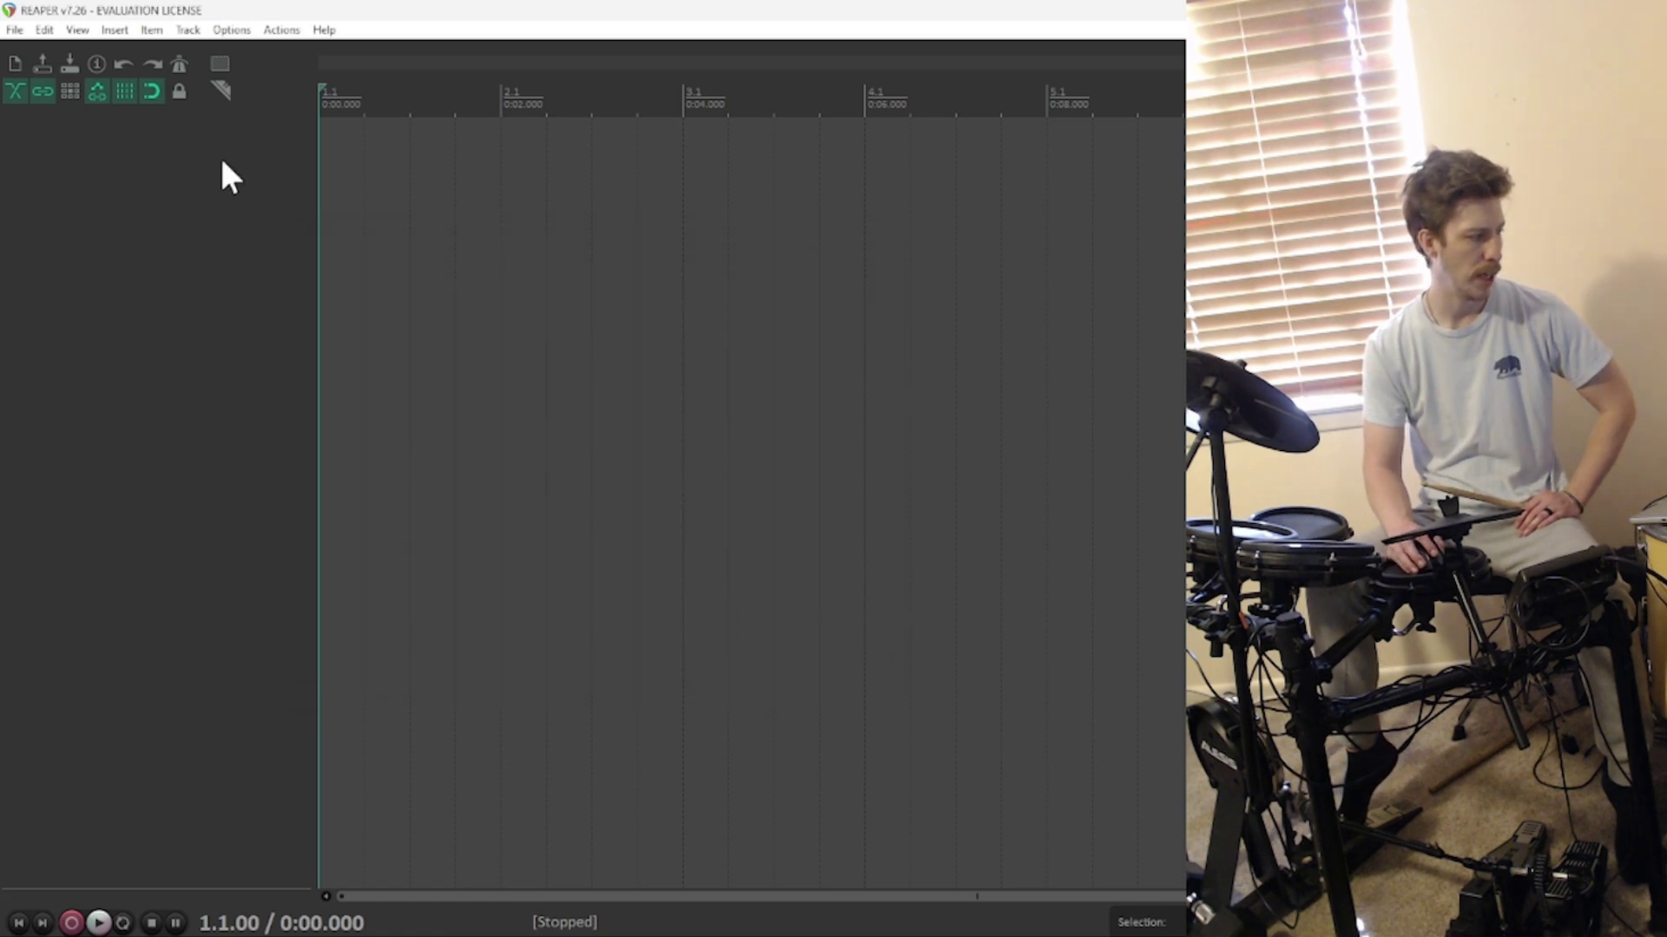
left_click(116, 30)
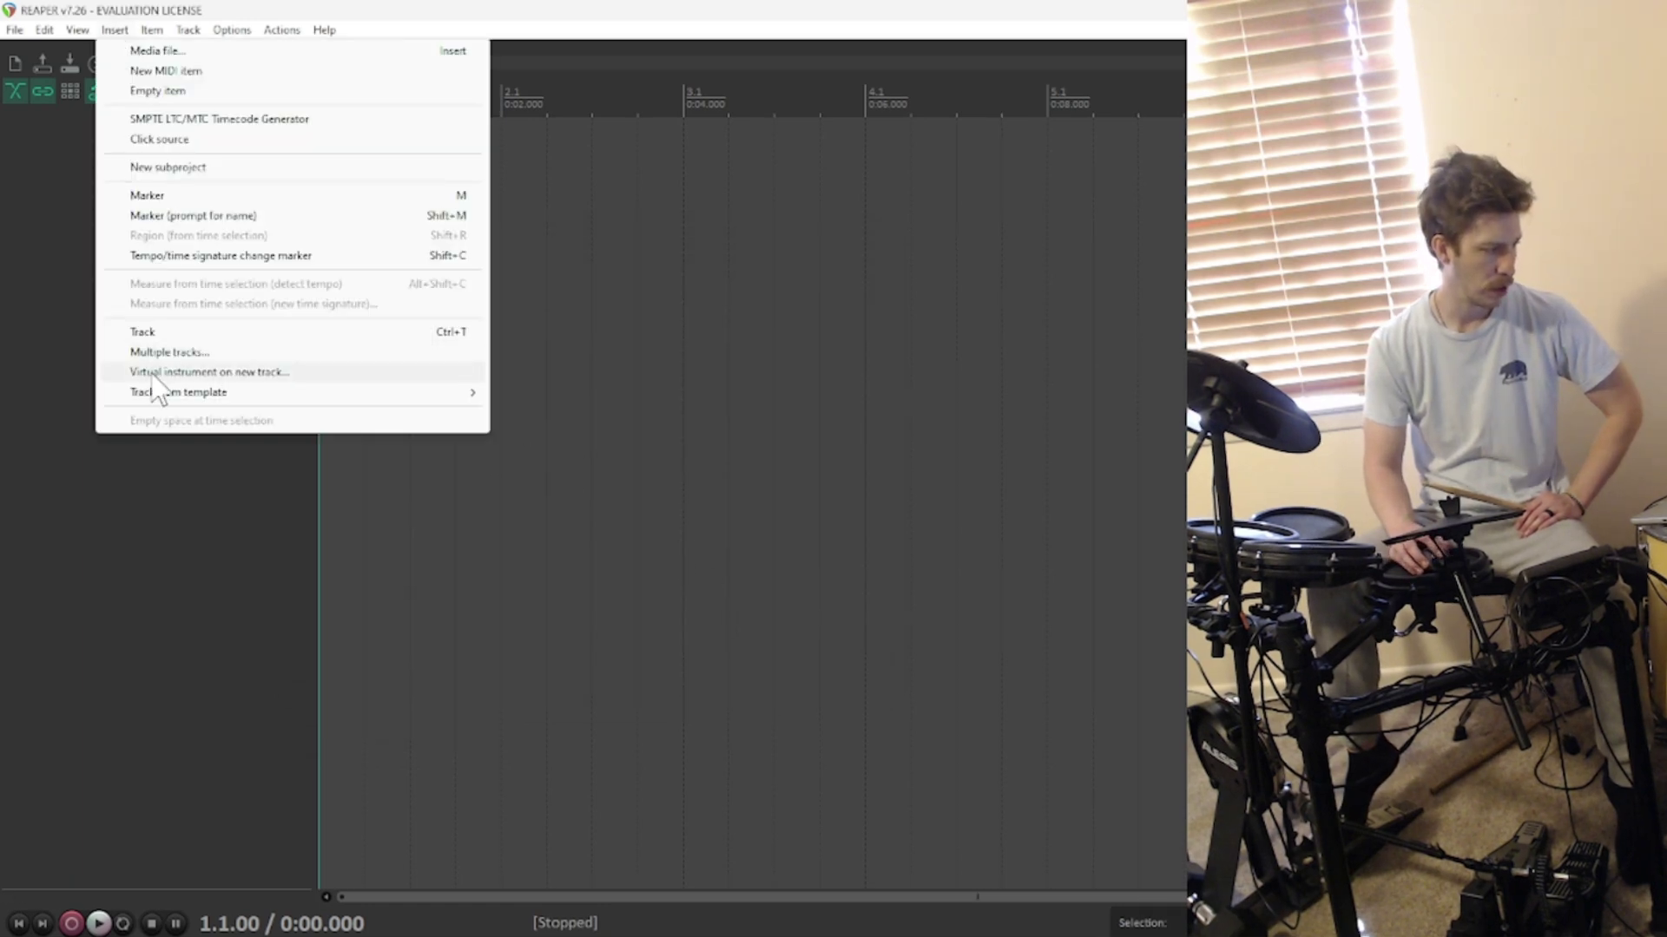
left_click(177, 373)
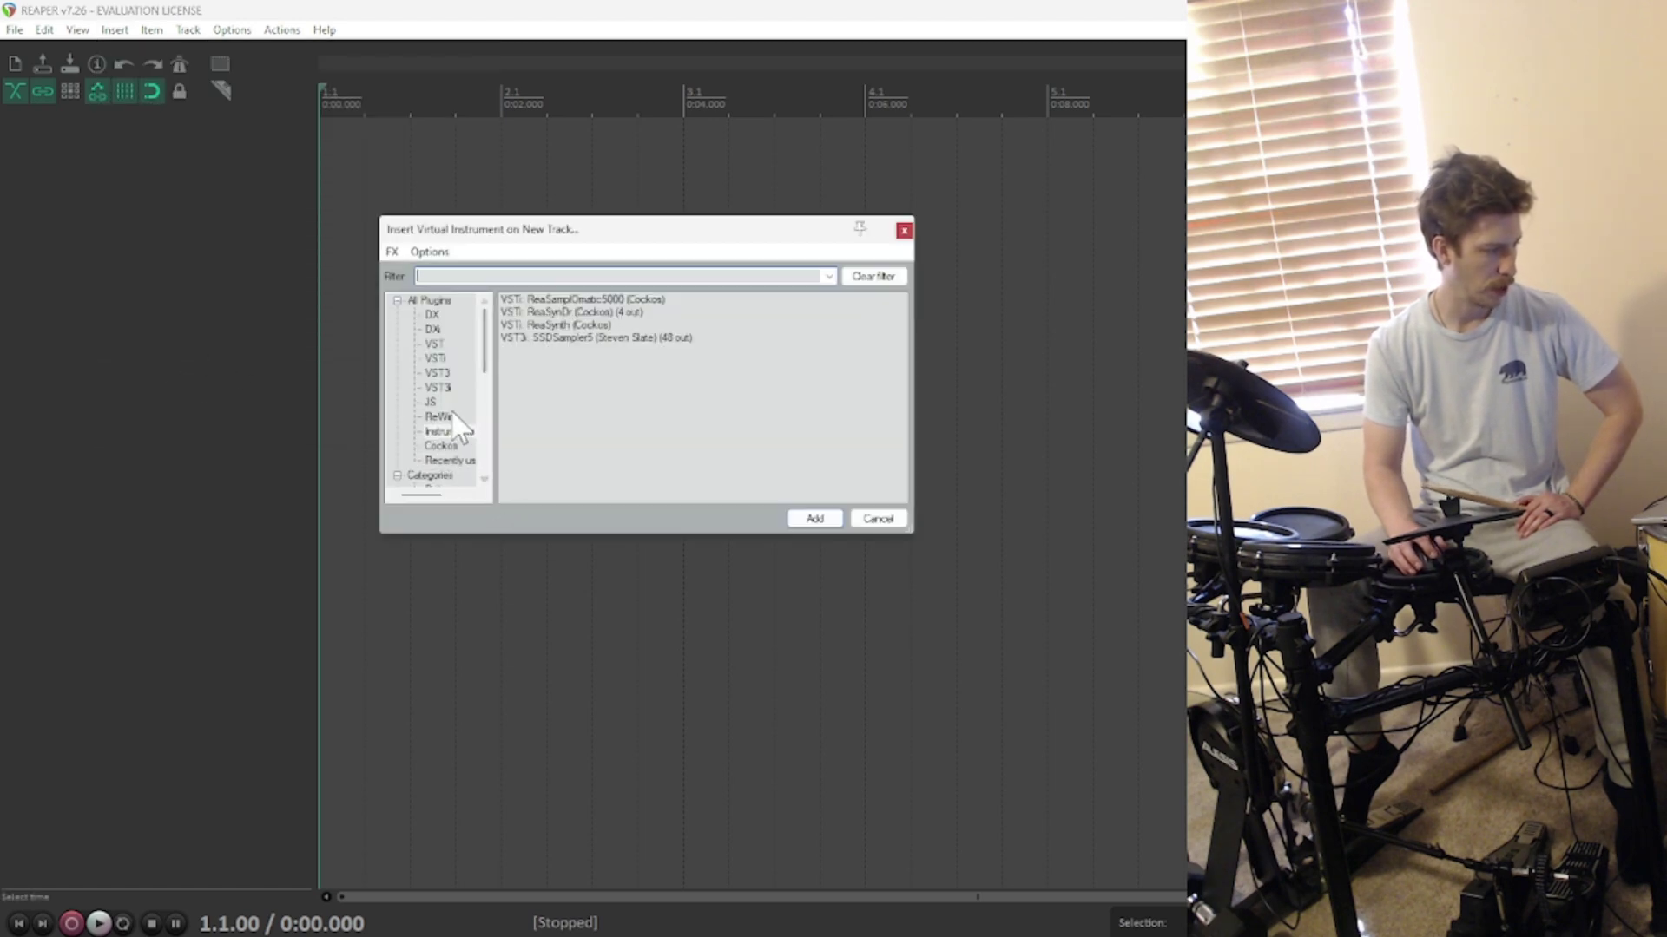
left_click(531, 338)
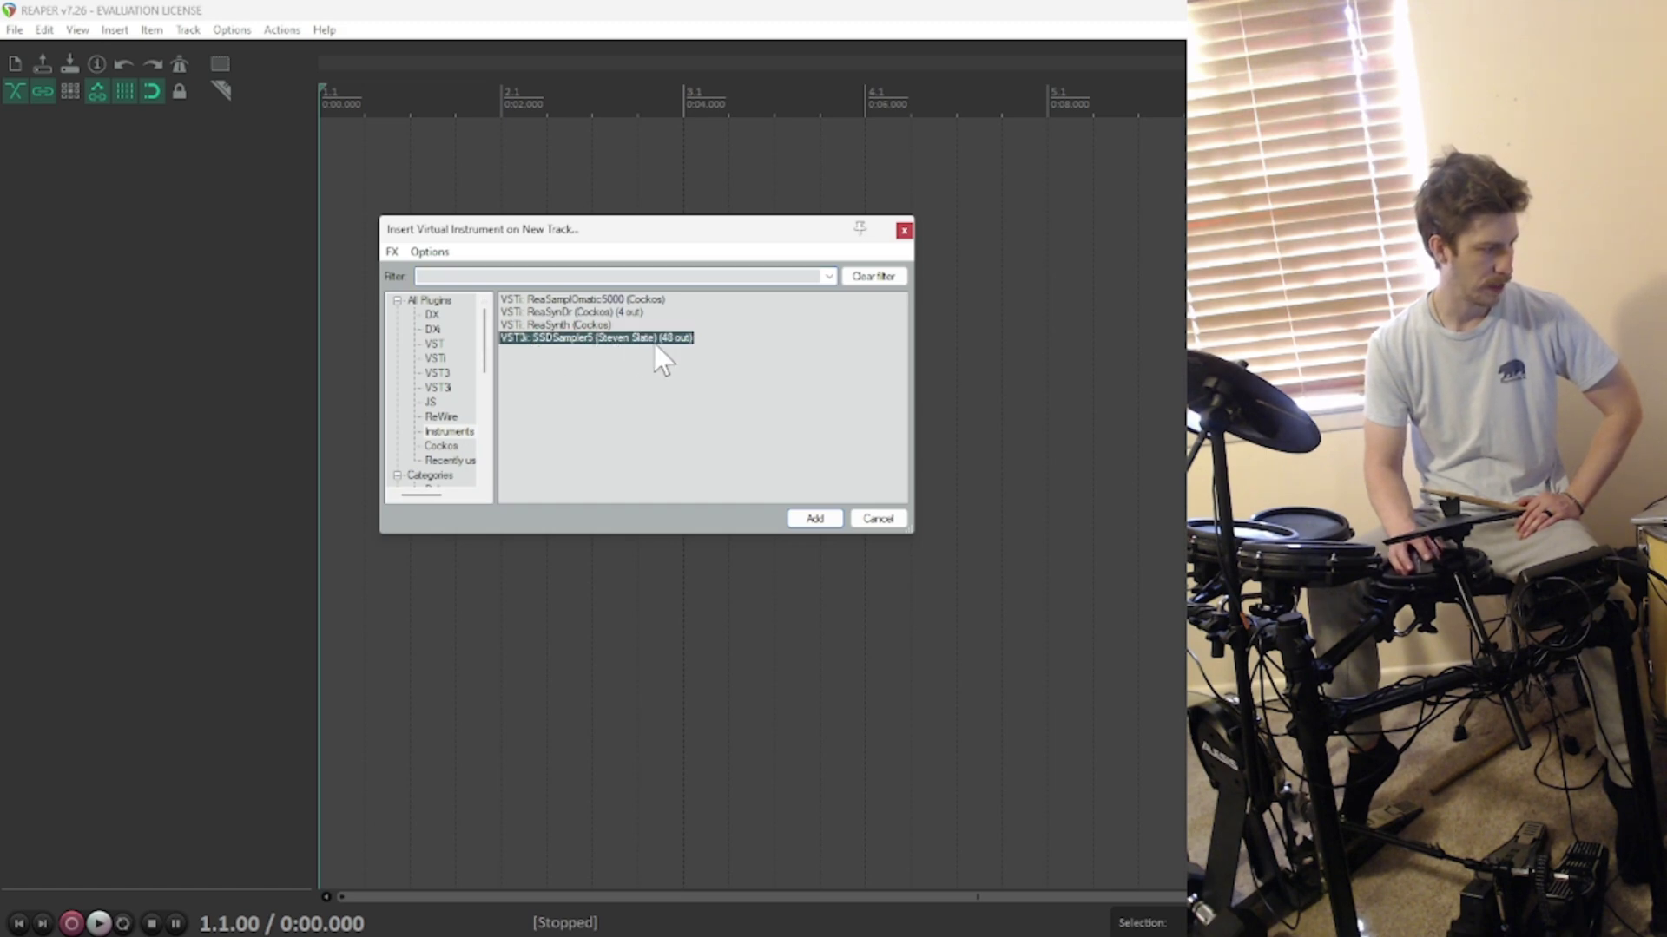
left_click(795, 519)
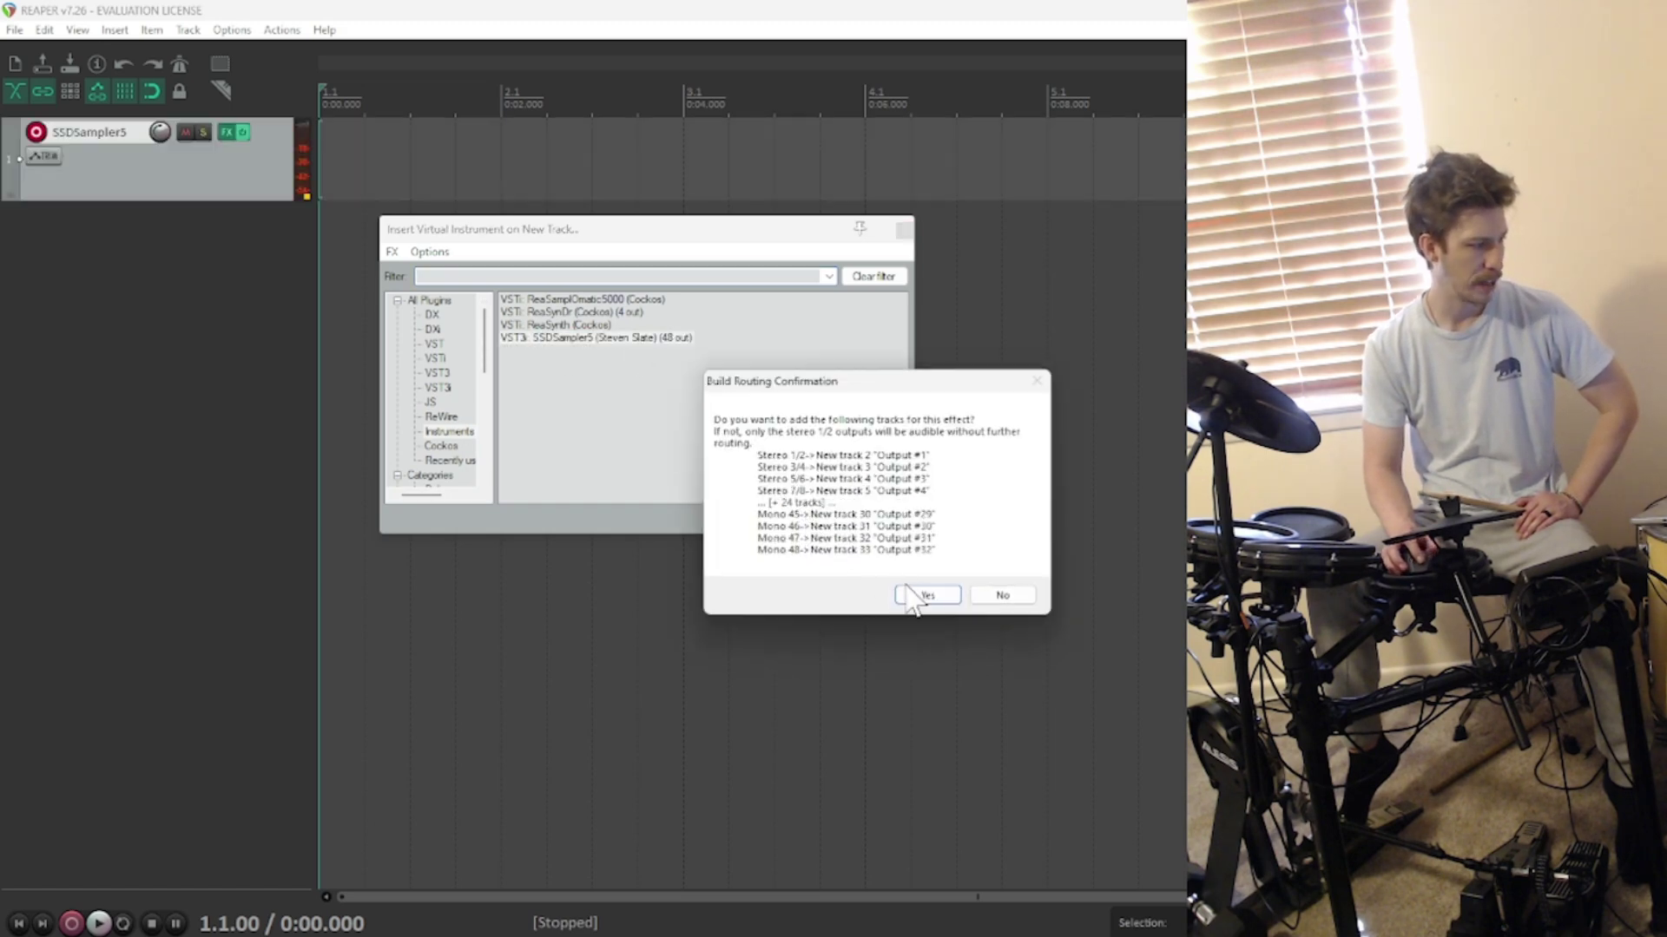
left_click(916, 593)
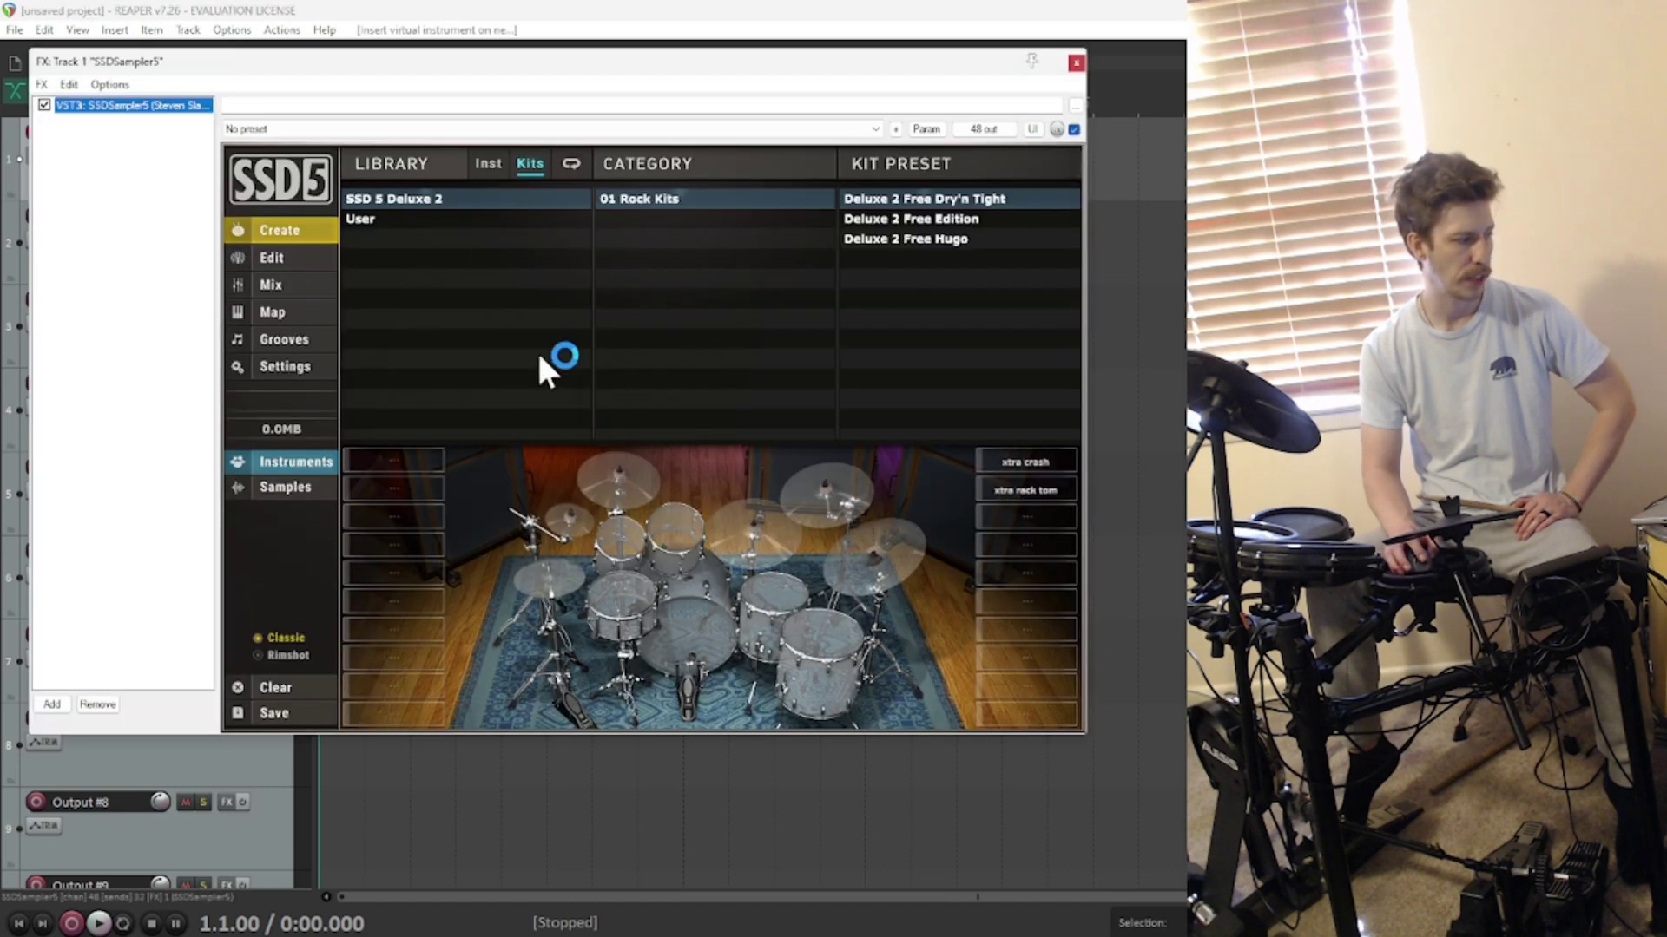
Step: Load the Deluxe 2 Free Edition kit preset in the SSD5 plugin window
left_click_drag(480, 63, 446, 61)
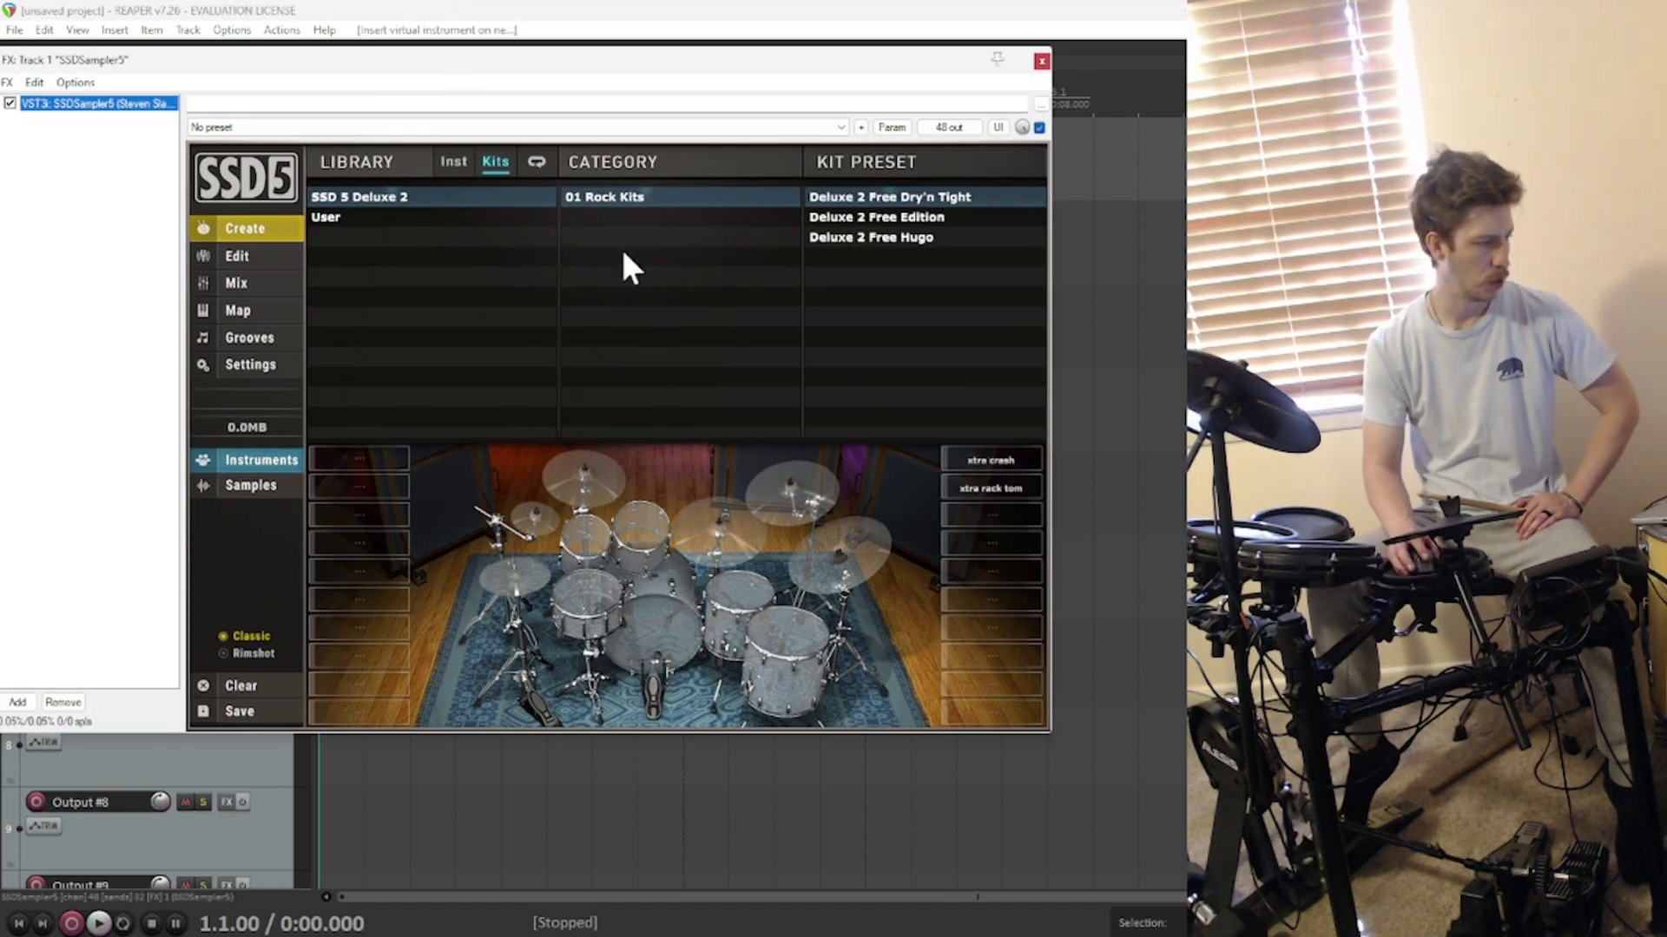
left_click(860, 218)
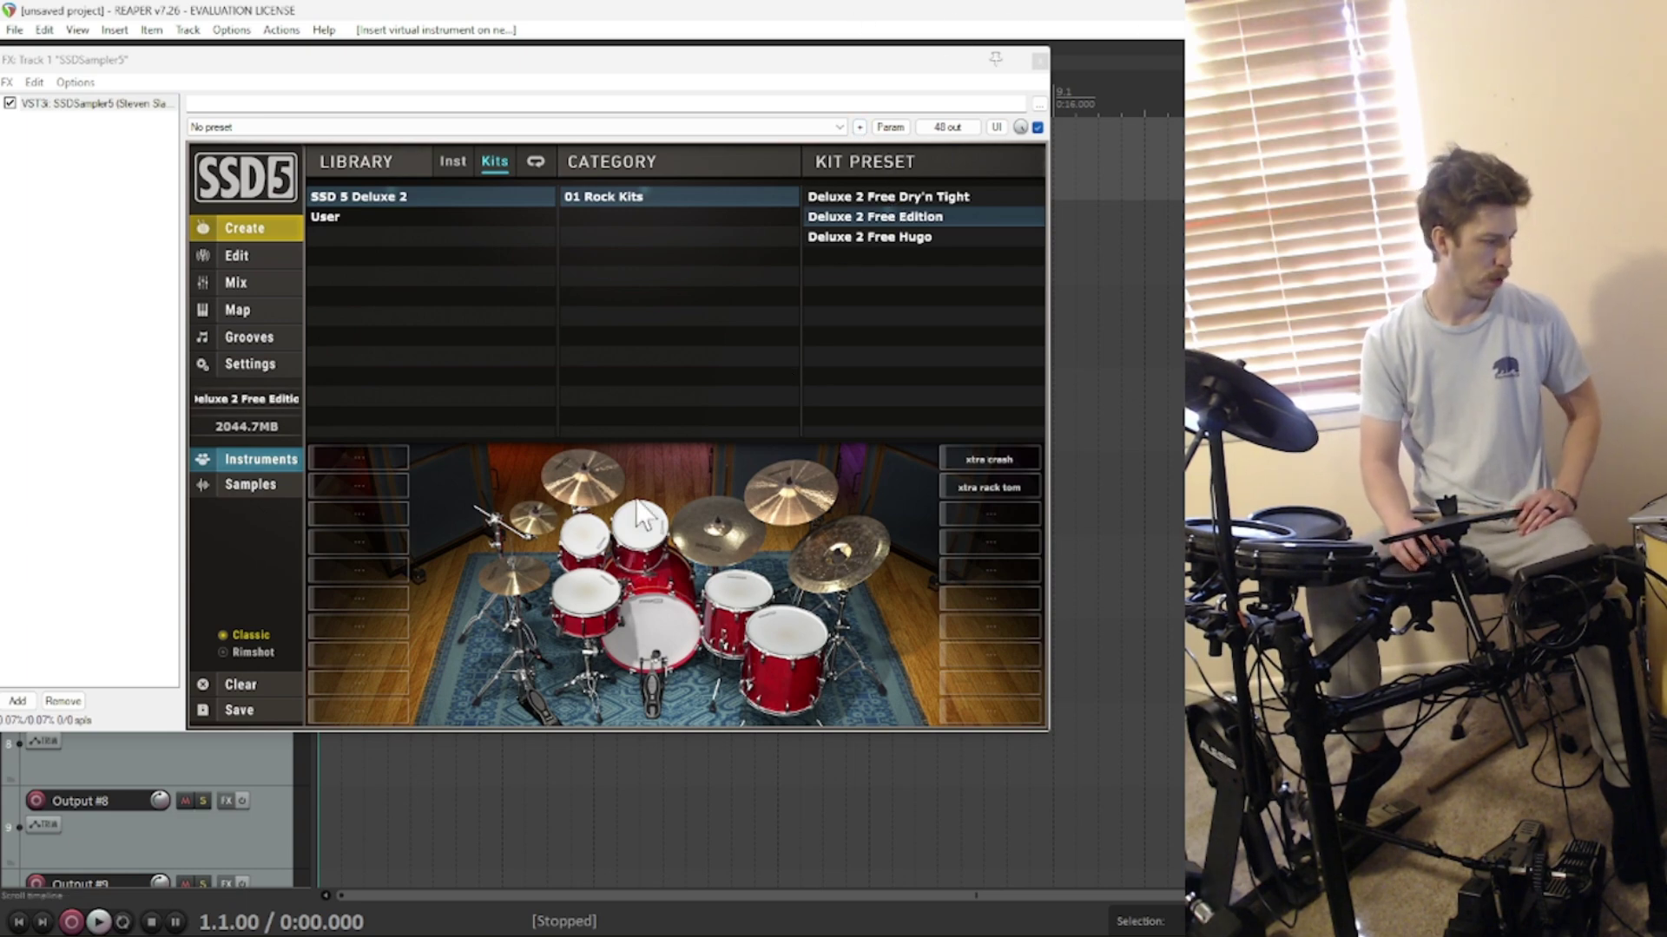
Step: Mute OBS Desktop Audio, lower the system volume, and return to REAPER's SSD5 window
left_click(426, 936)
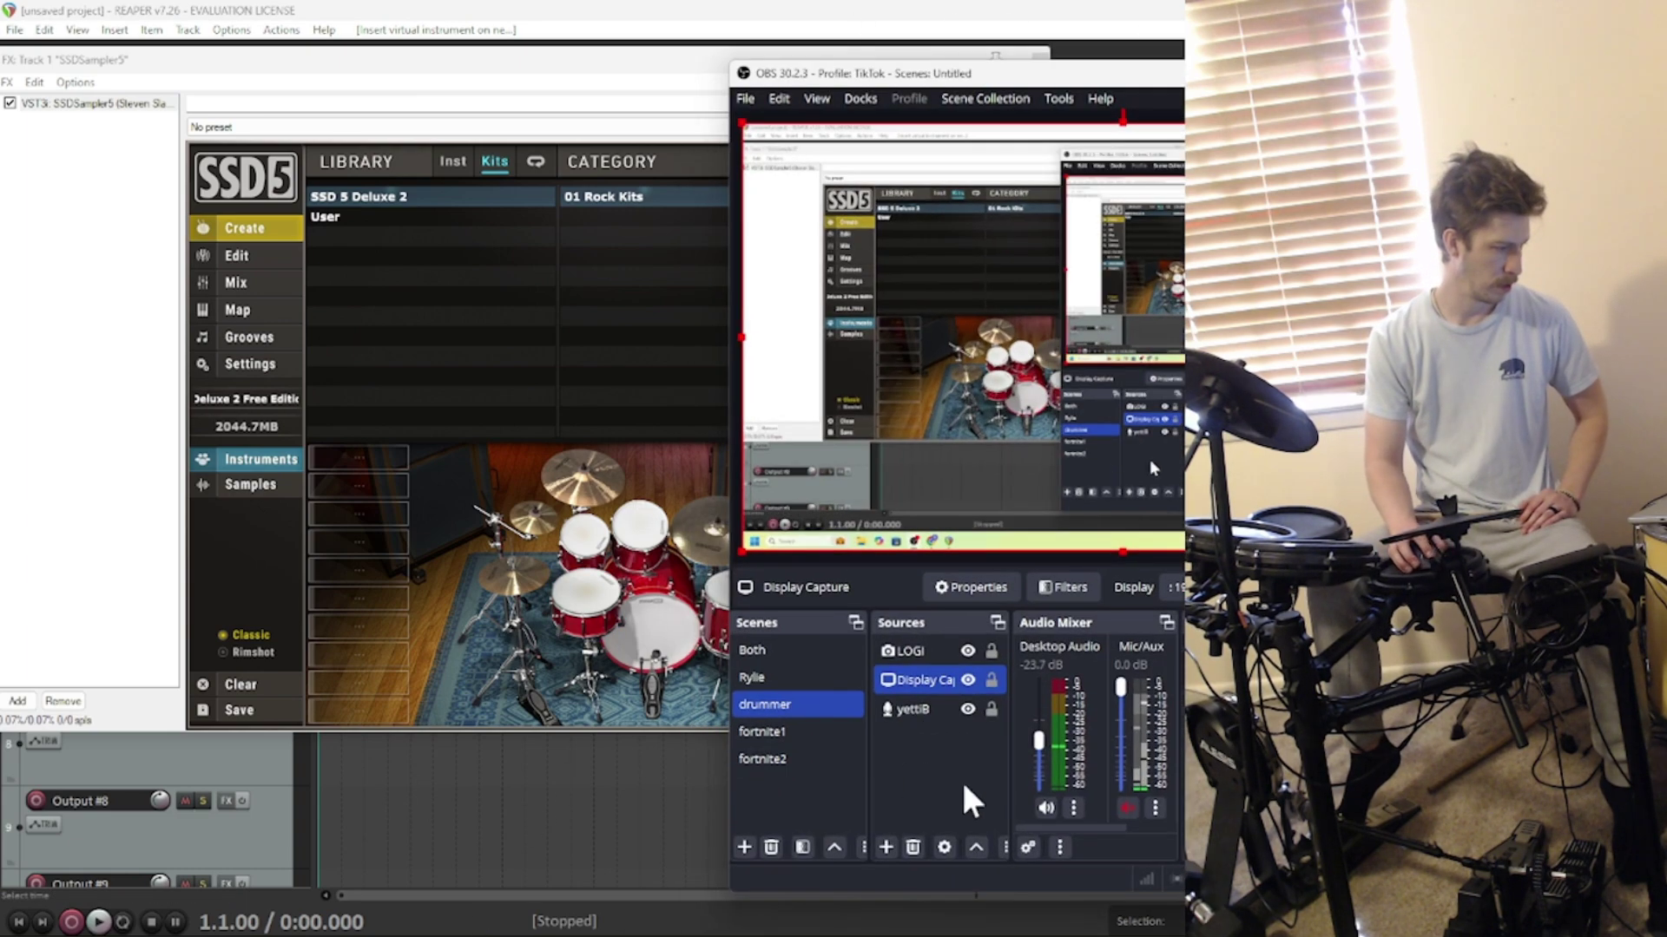
left_click(1046, 807)
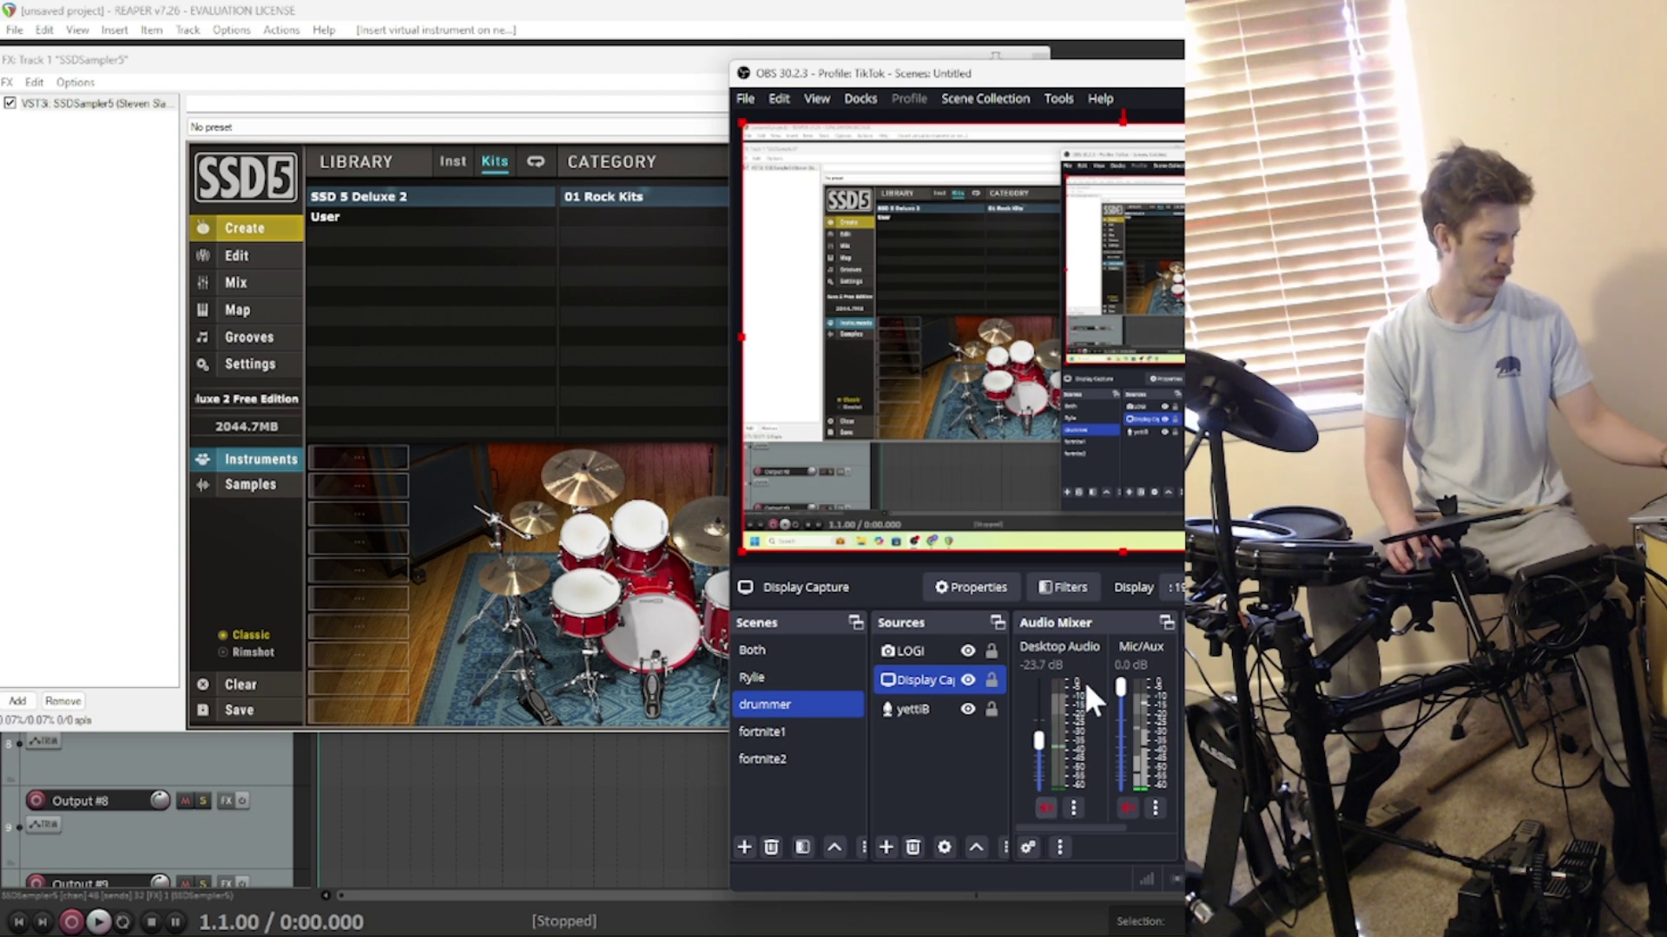
key("XF86AudioLowerVolume")
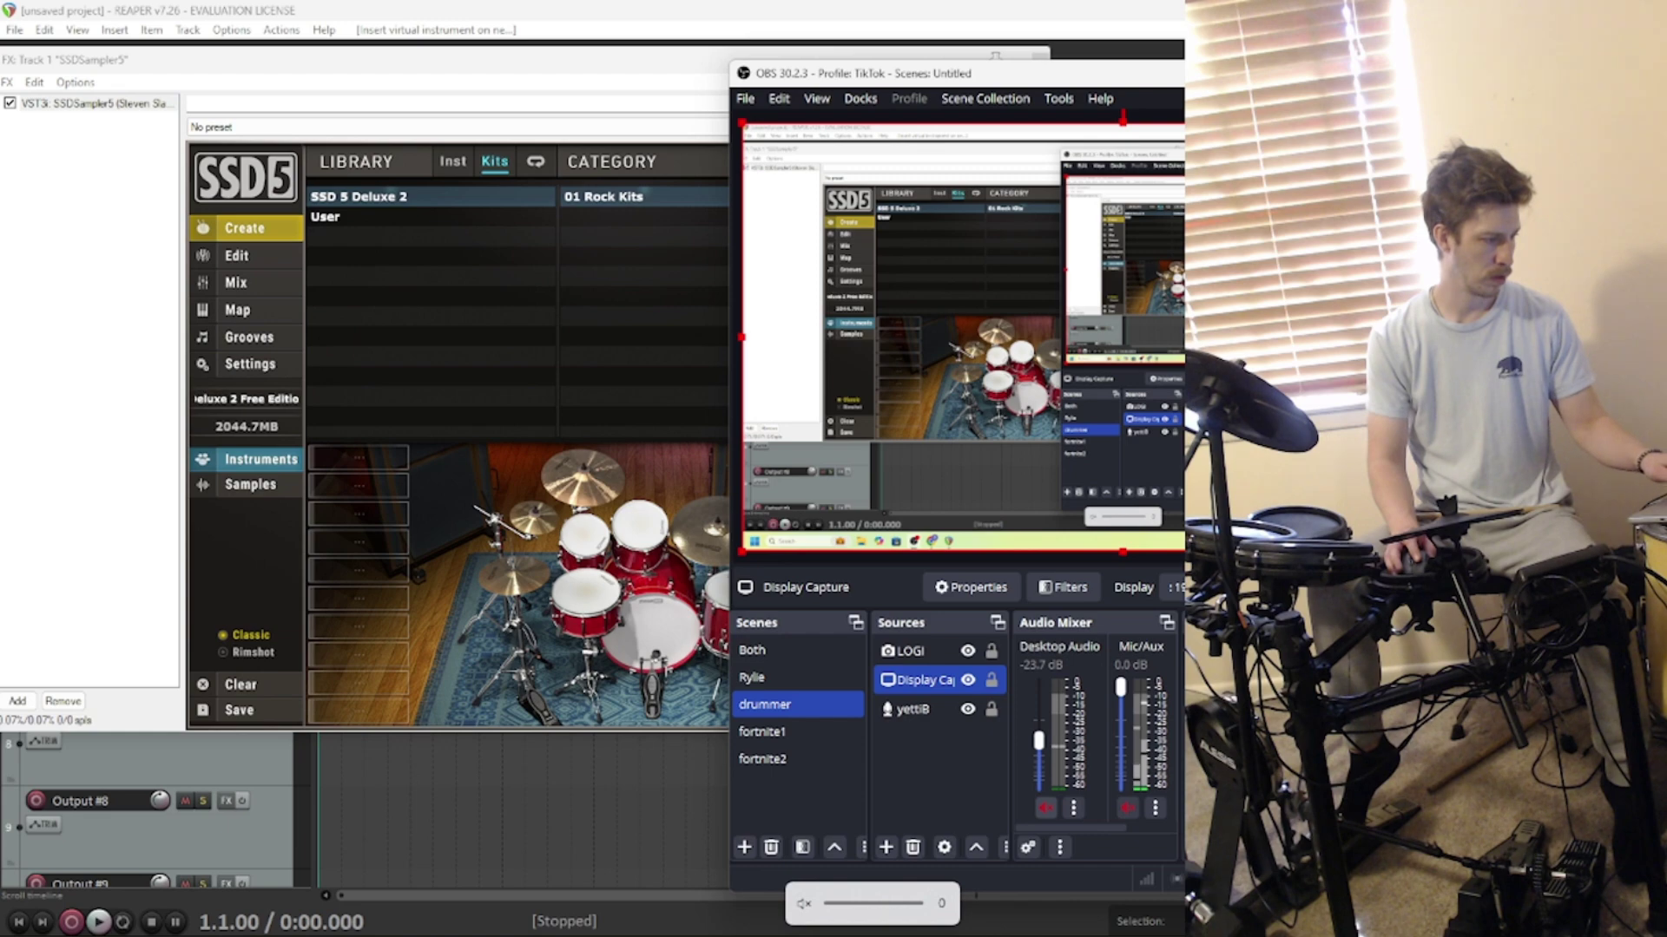
key("alt+Tab")
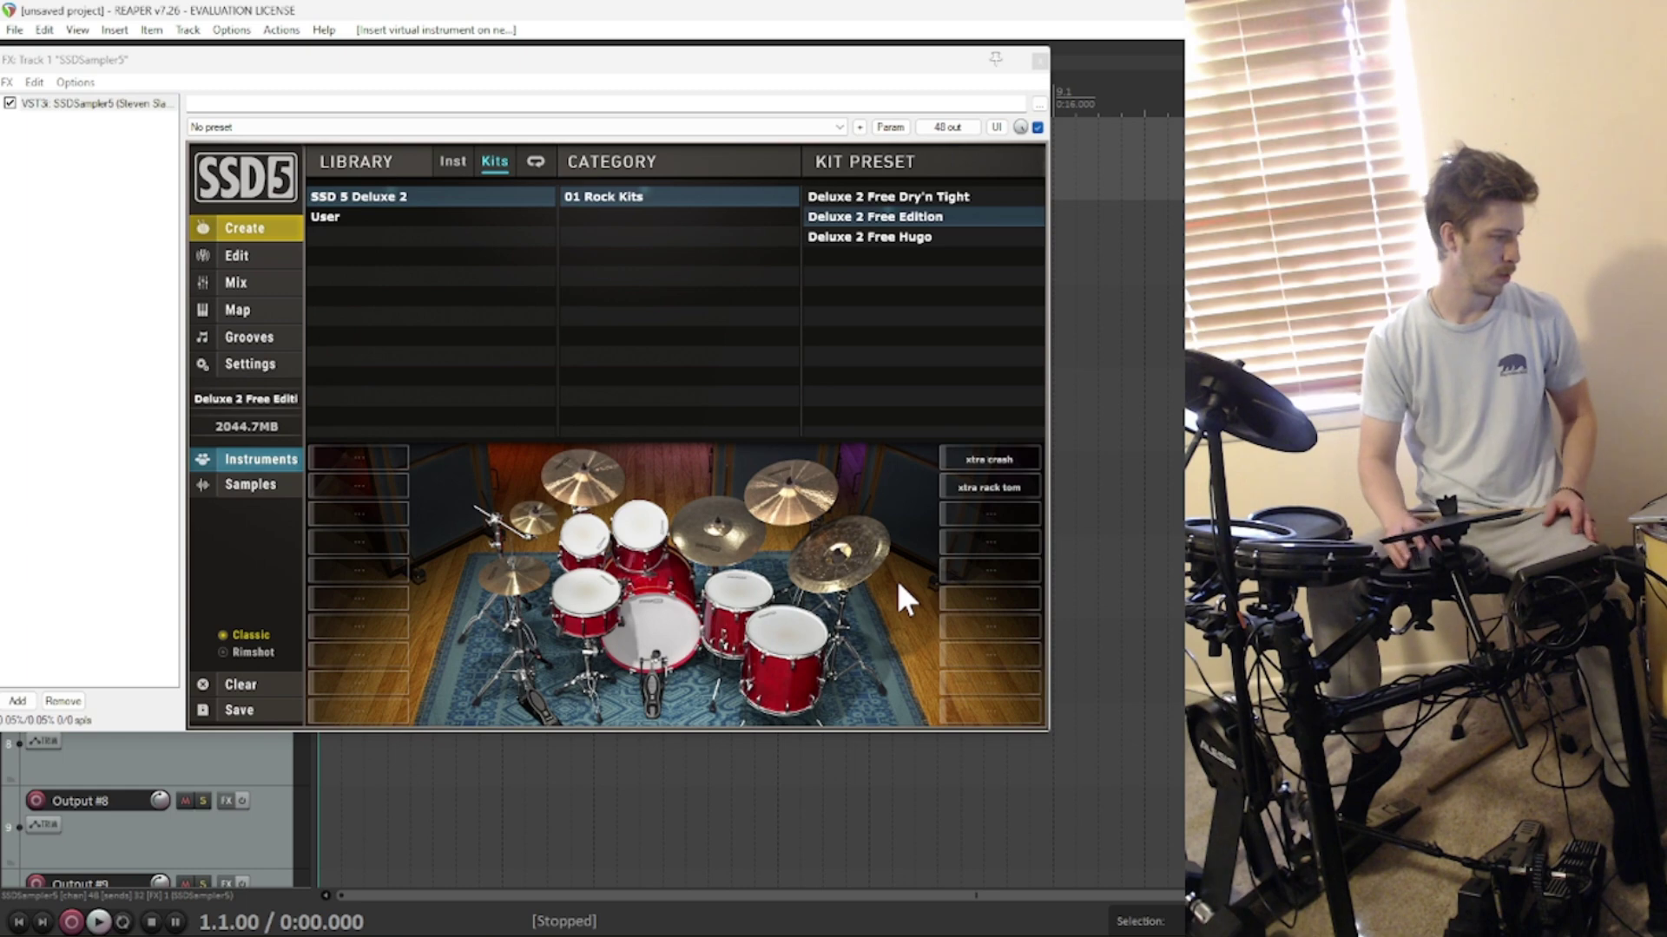
Step: Arm the SSDSampler5 track and record a live drum performance as MIDI, then stop
left_click_drag(546, 70, 846, 153)
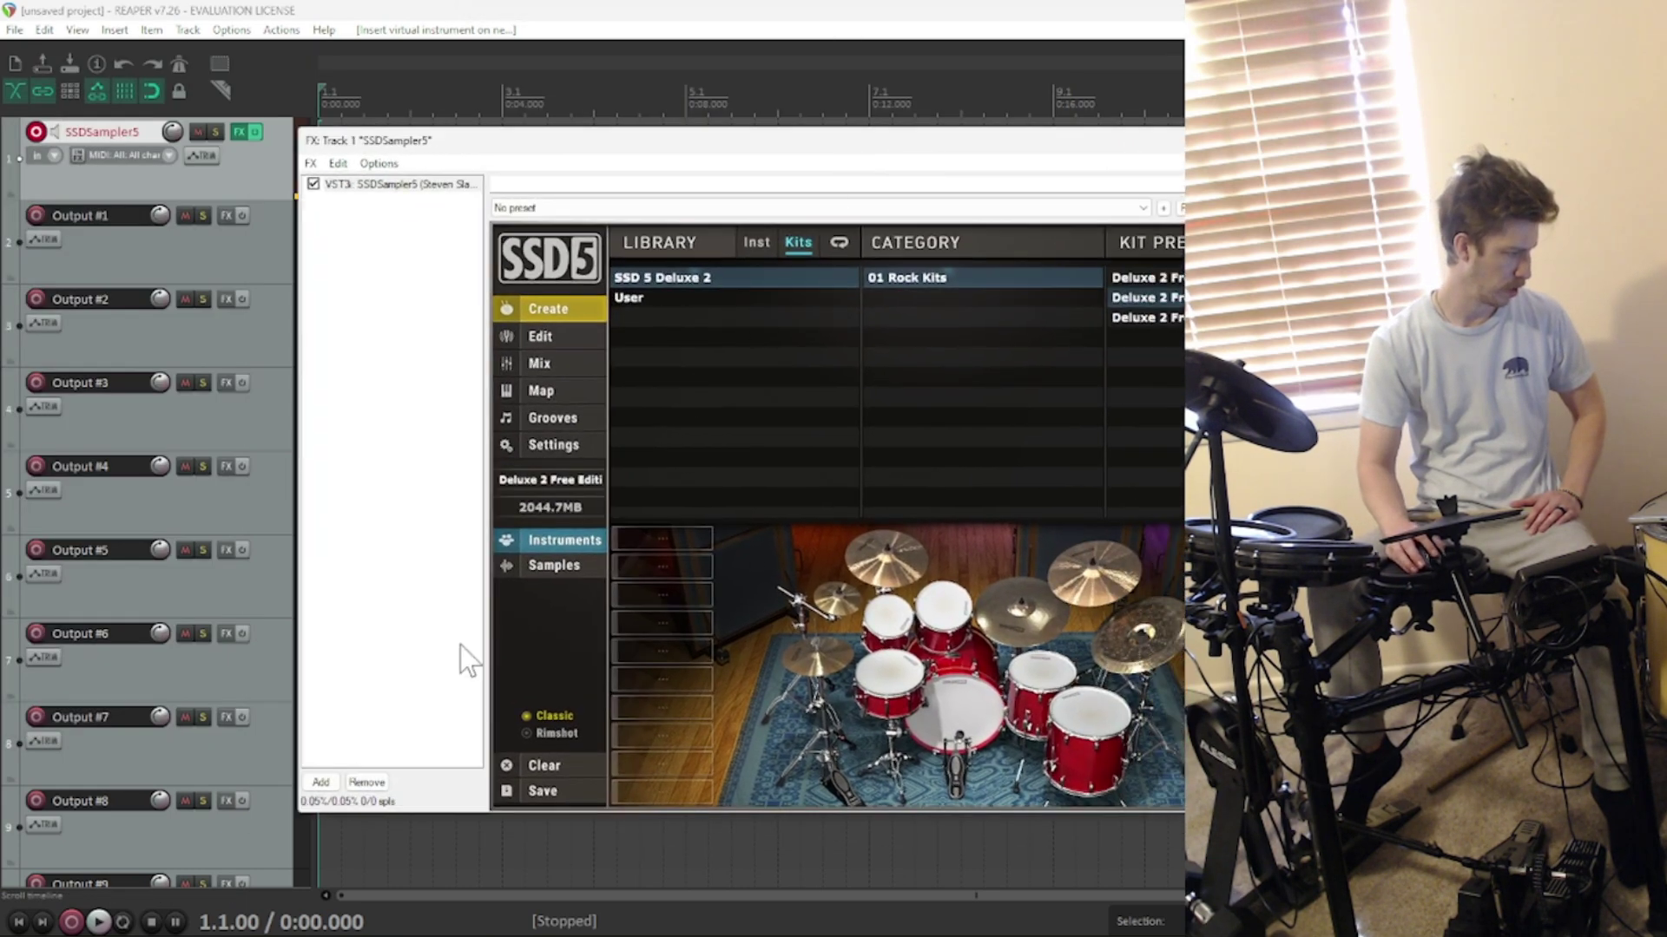
left_click(36, 134)
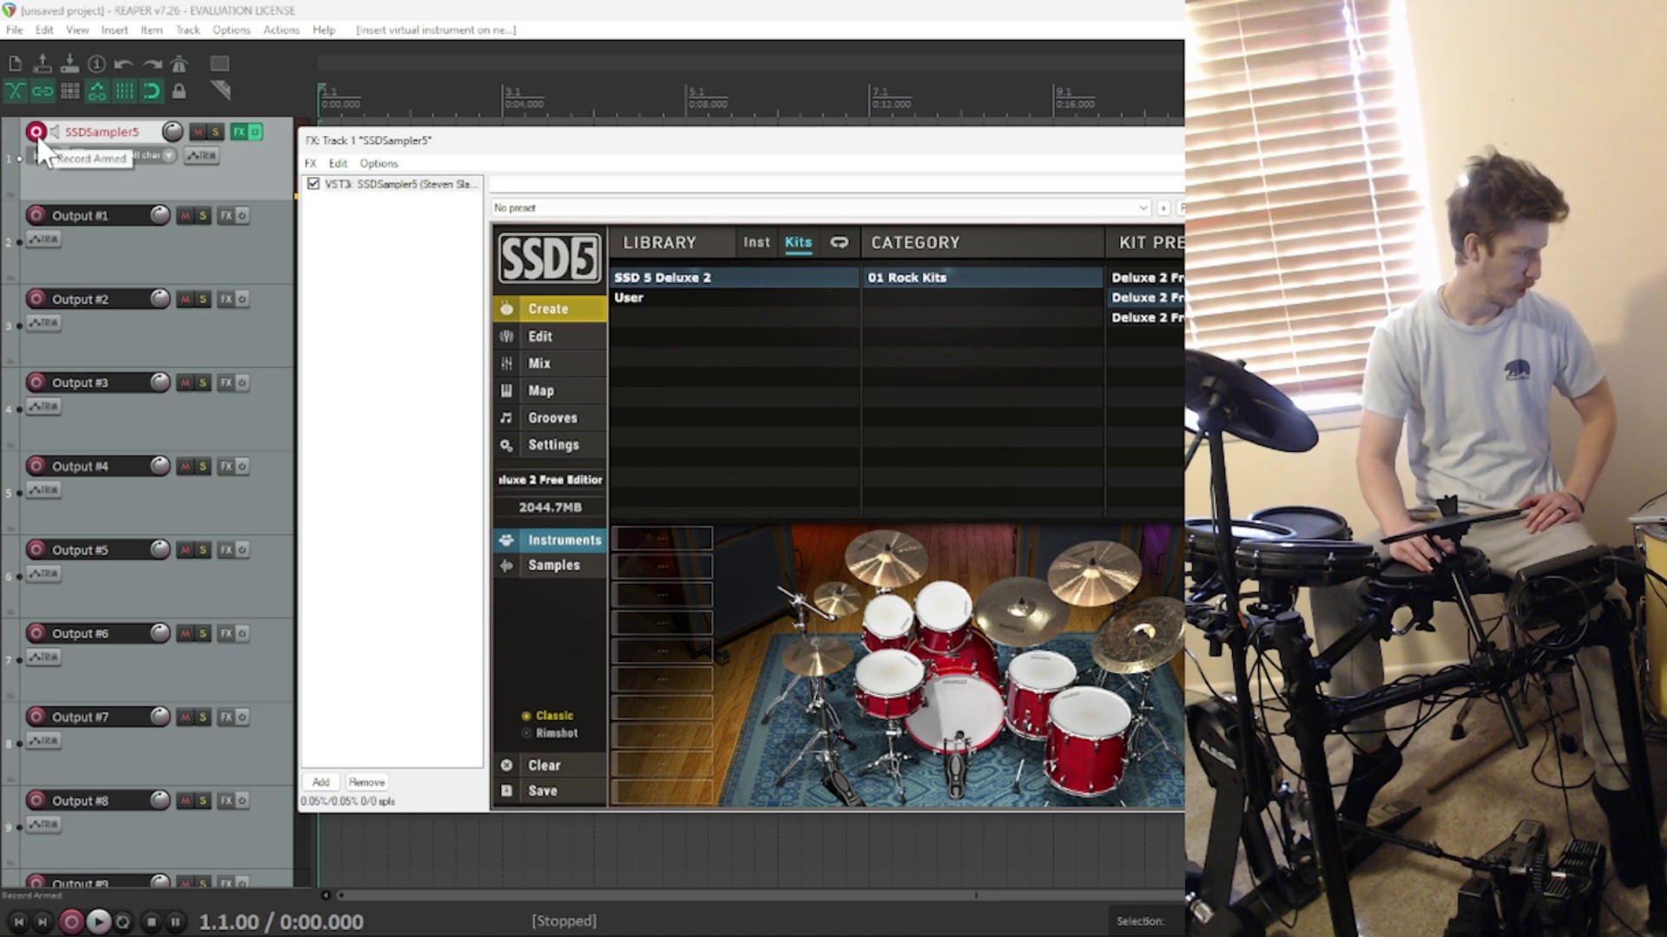
left_click(71, 922)
left_click_drag(683, 154, 439, 92)
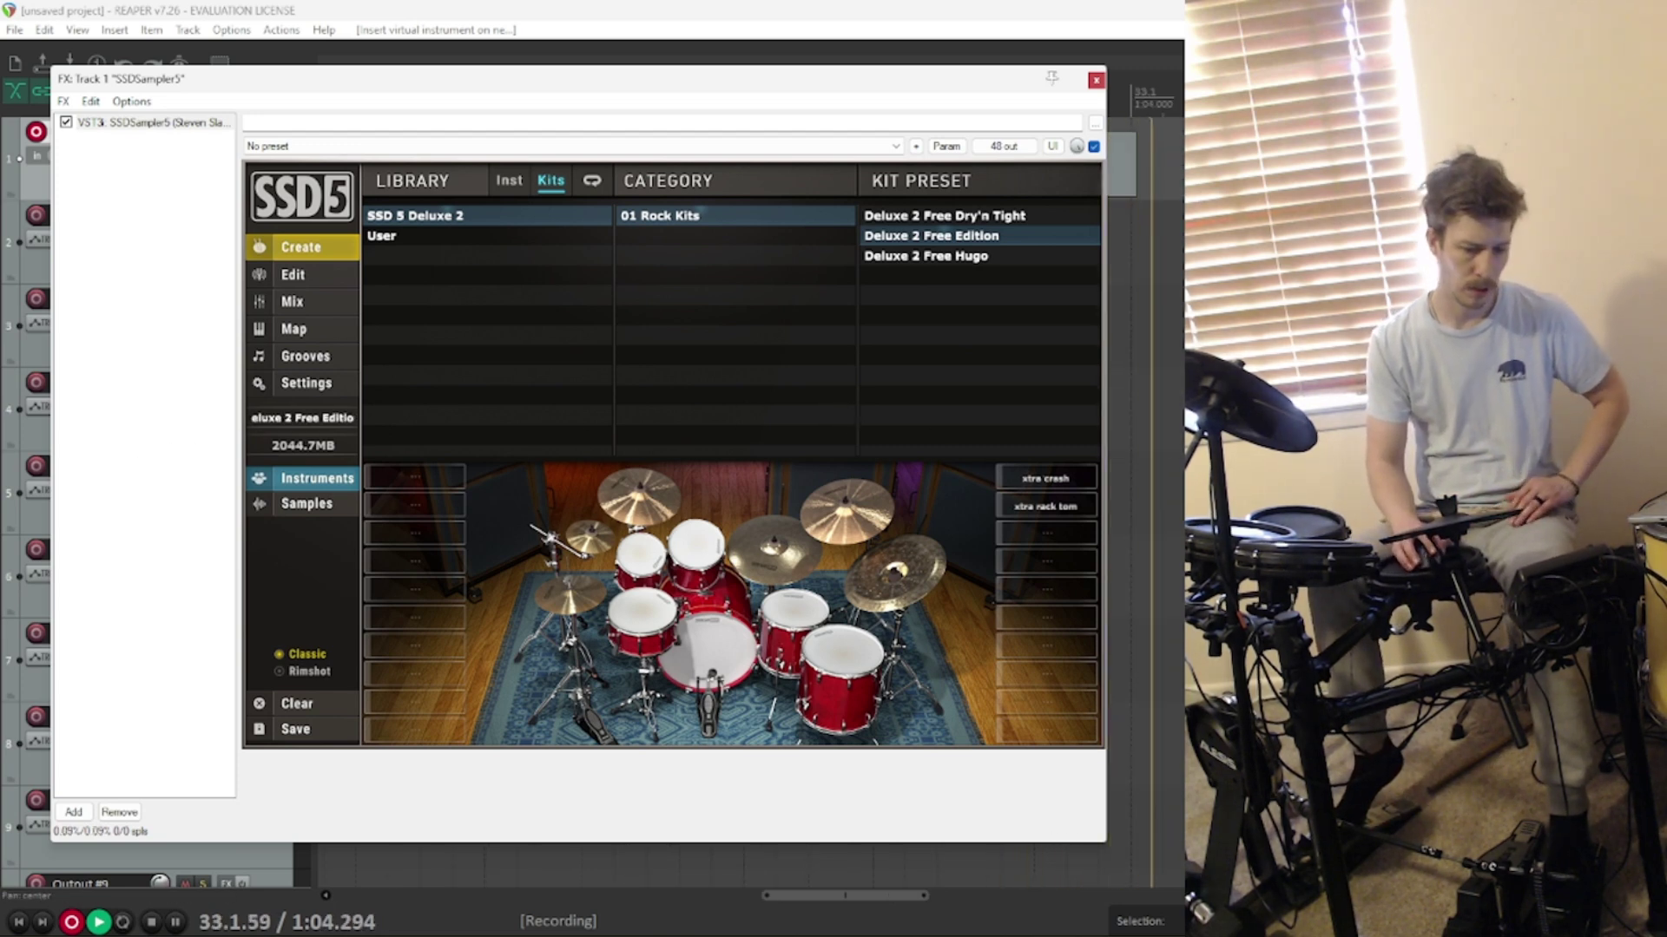
left_click(75, 925)
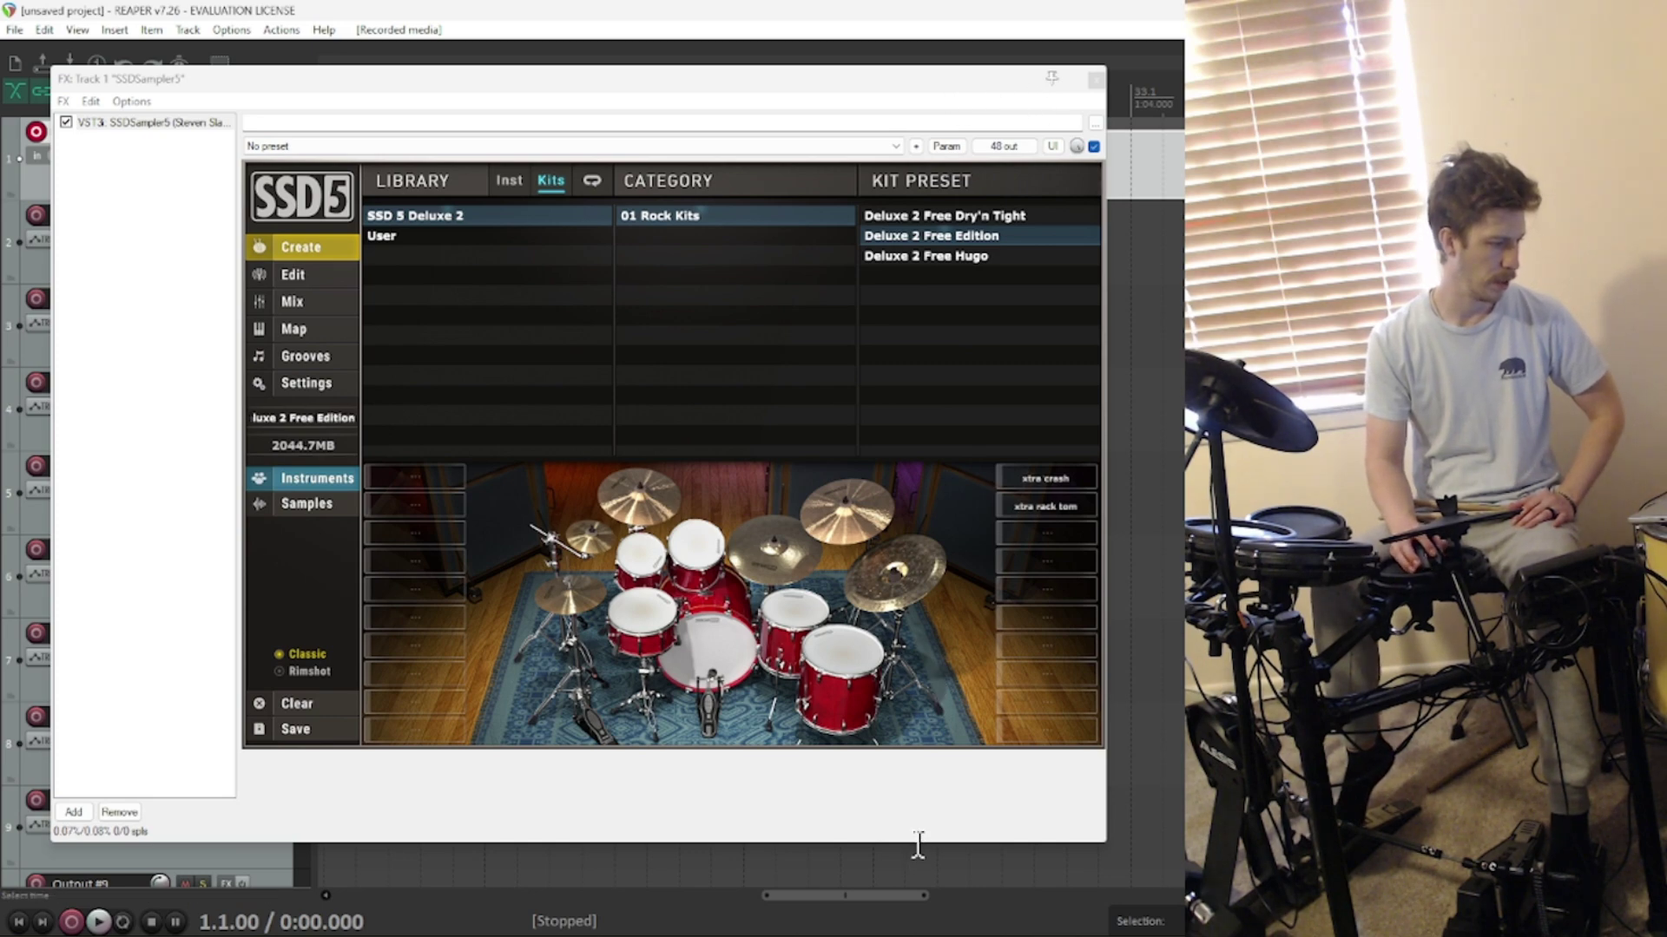
Step: Open the 01-SSDSampler5-MIDI take in the MIDI editor and play it back
left_click_drag(917, 843, 803, 290)
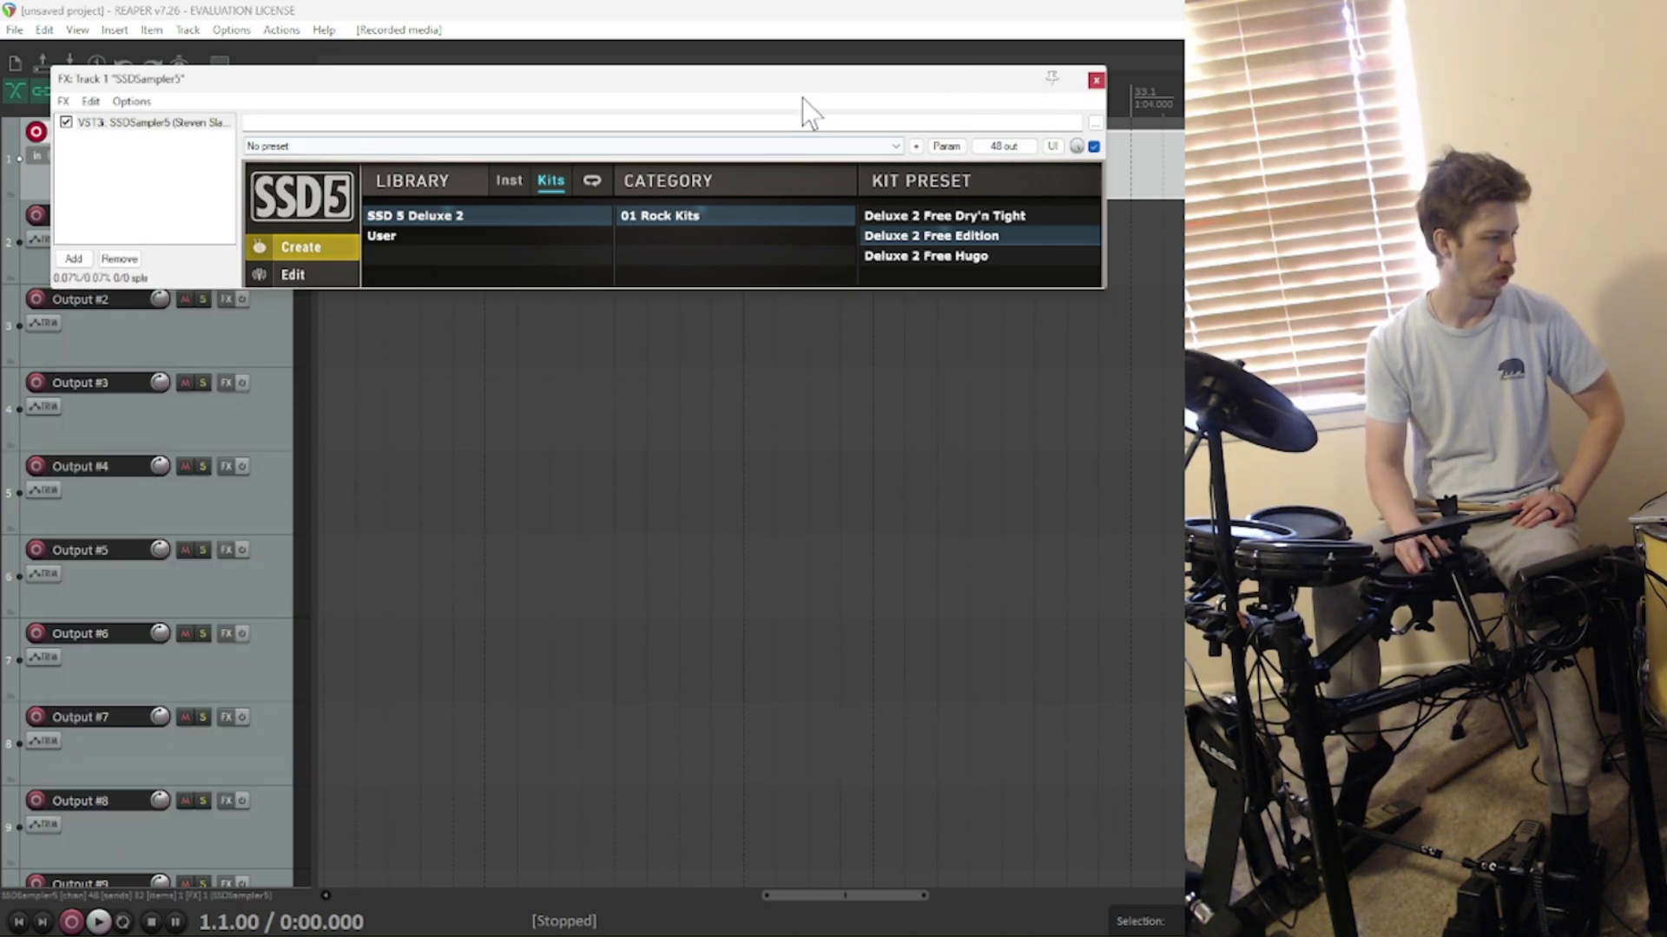
left_click_drag(803, 98, 839, 617)
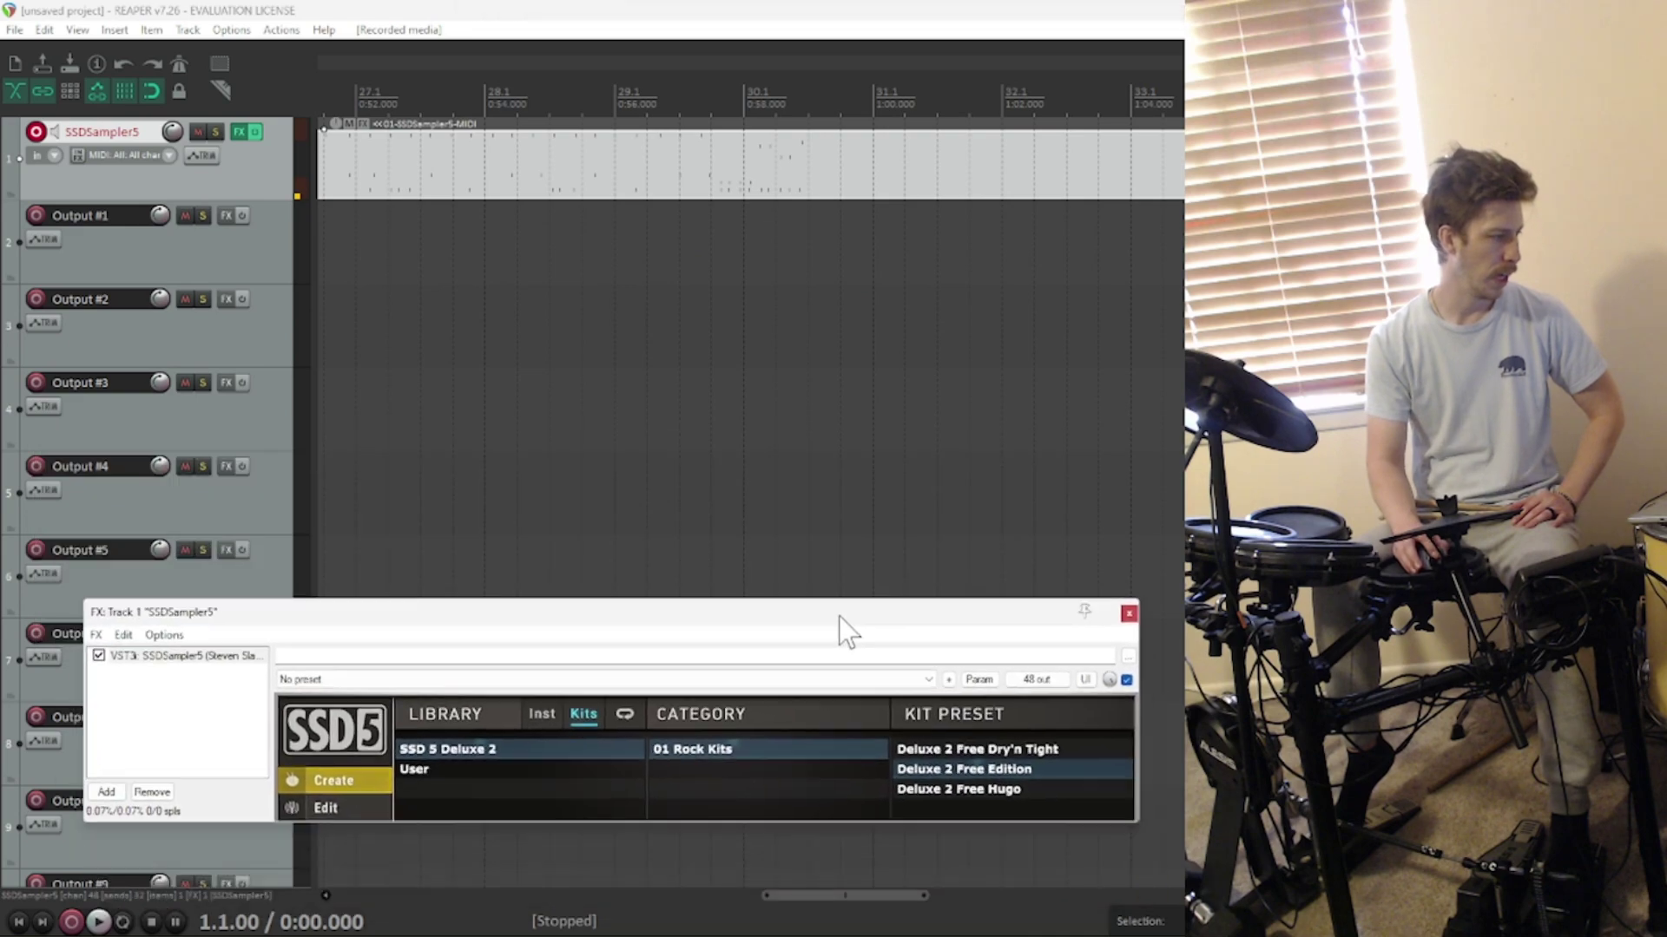
double_click(342, 181)
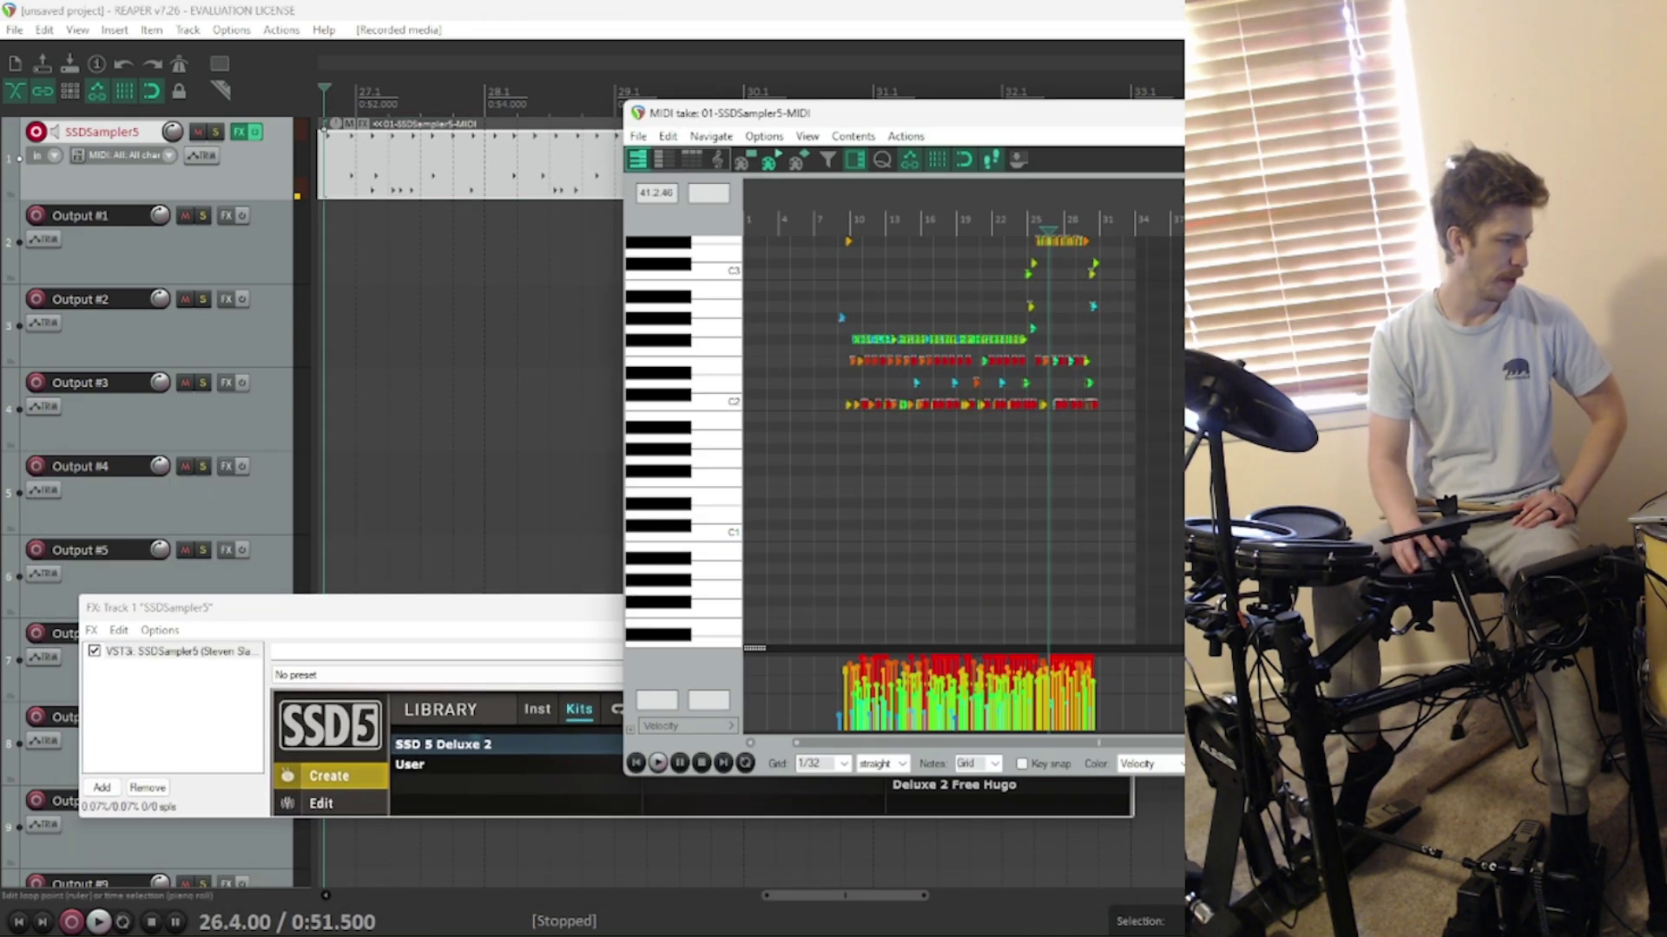
left_click_drag(1208, 113, 782, 149)
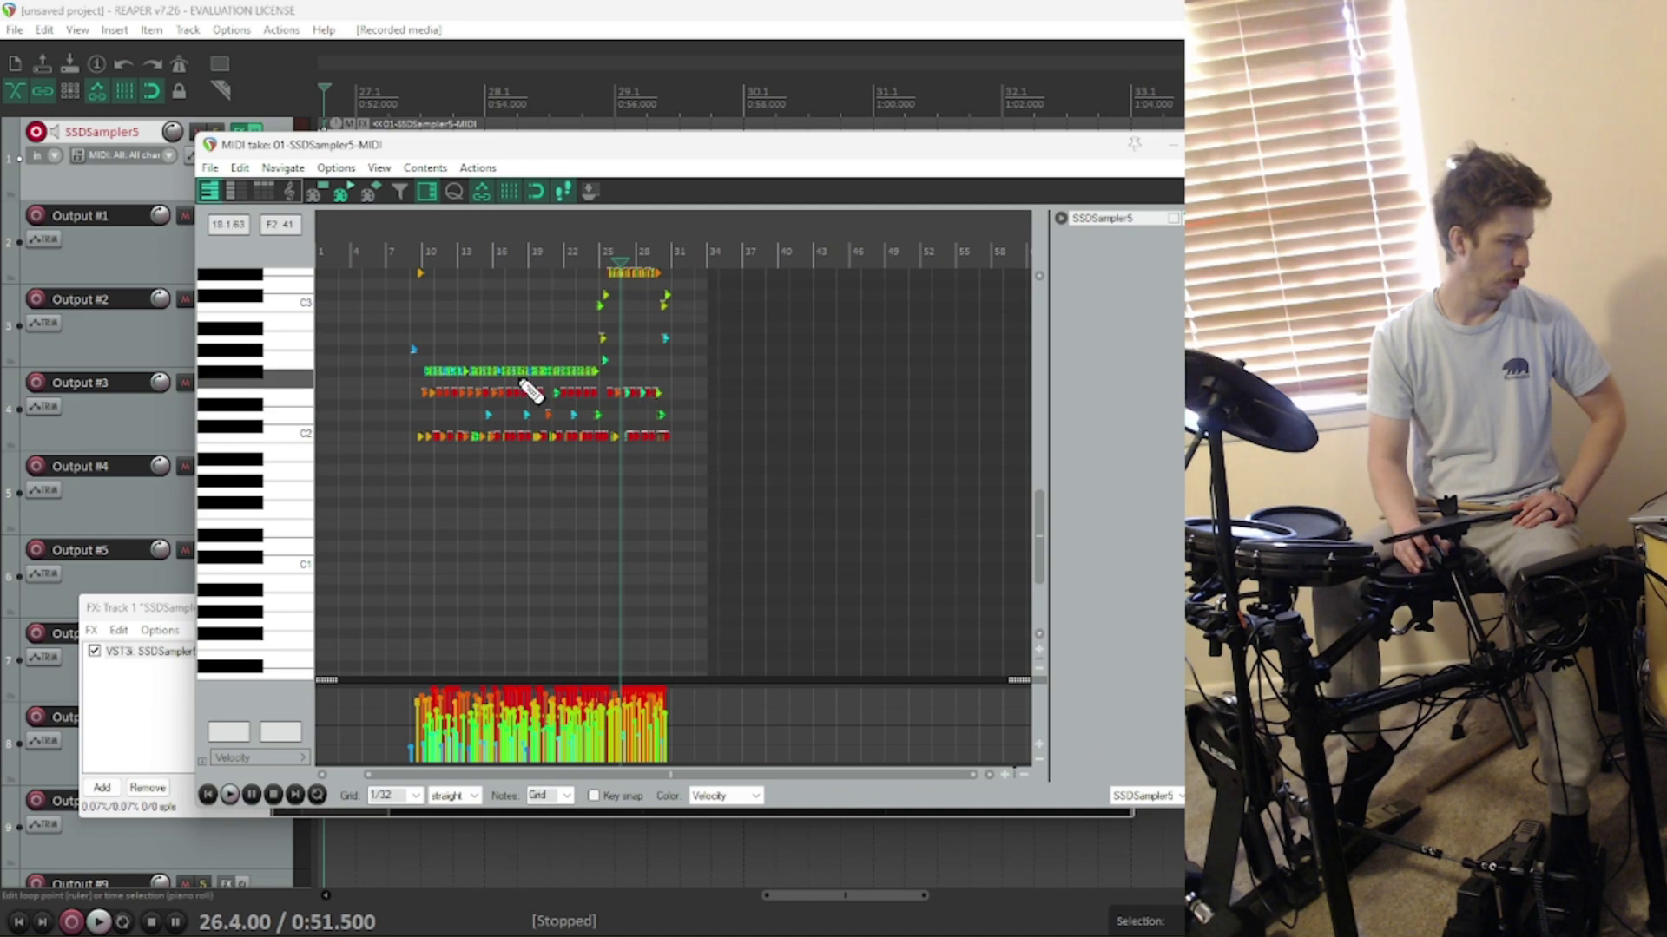
scroll(529, 386, "up", 5)
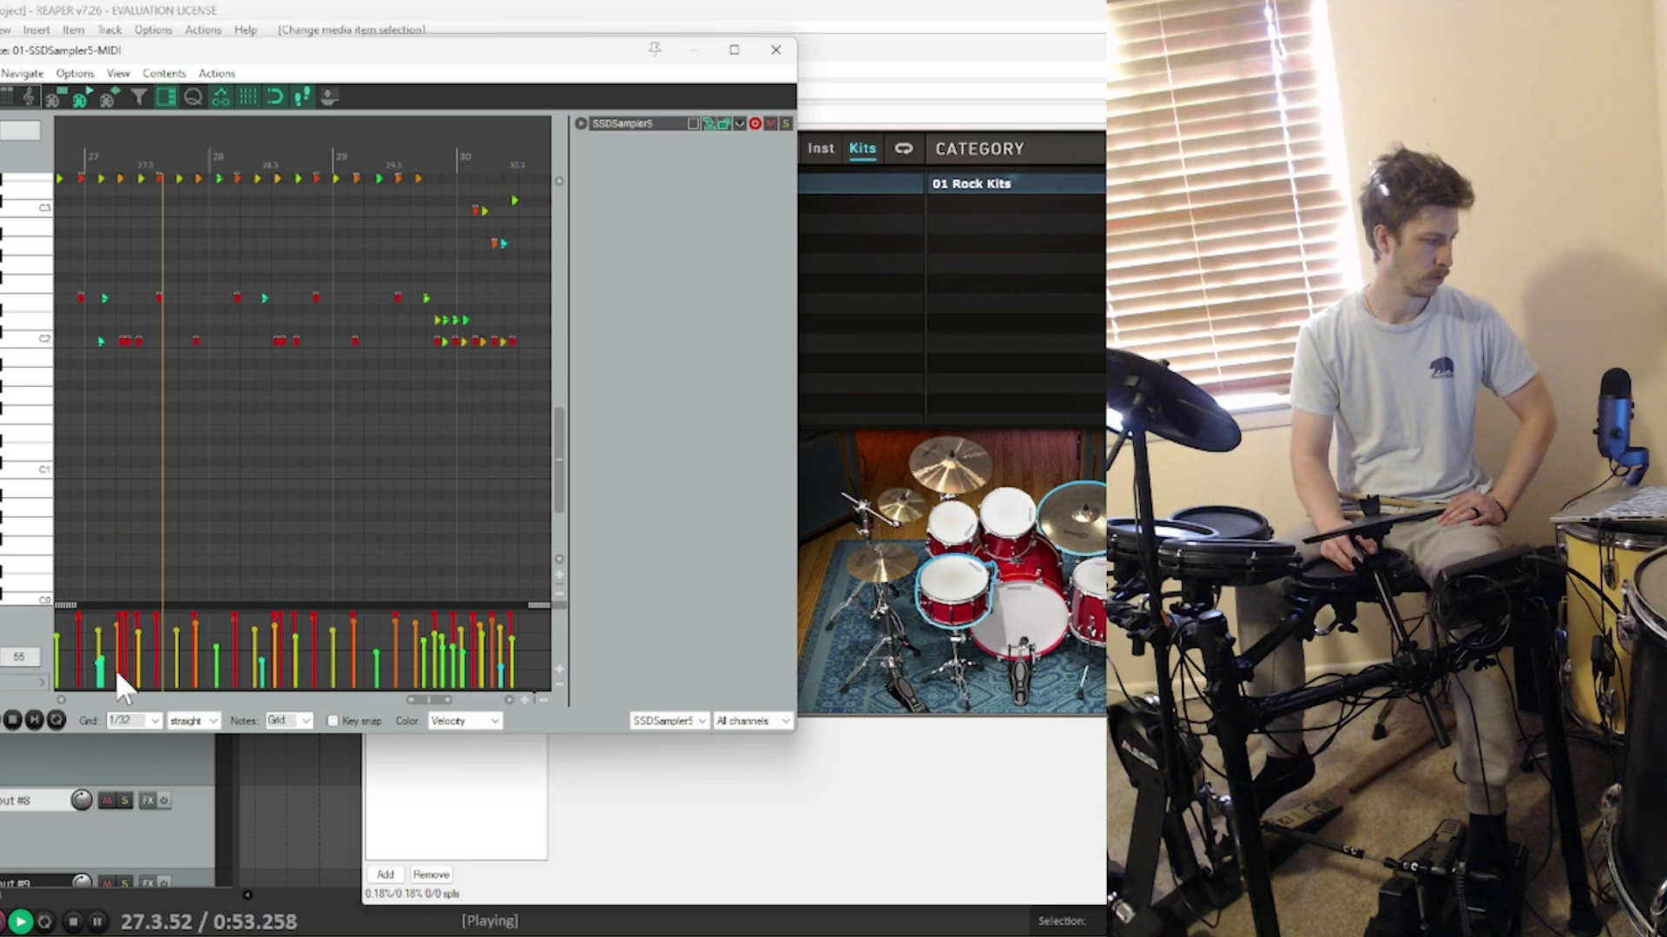
Step: Pause playback and cut the C2 drum note near bar 28.3
left_click(9, 724)
scroll(313, 350, "up", 6)
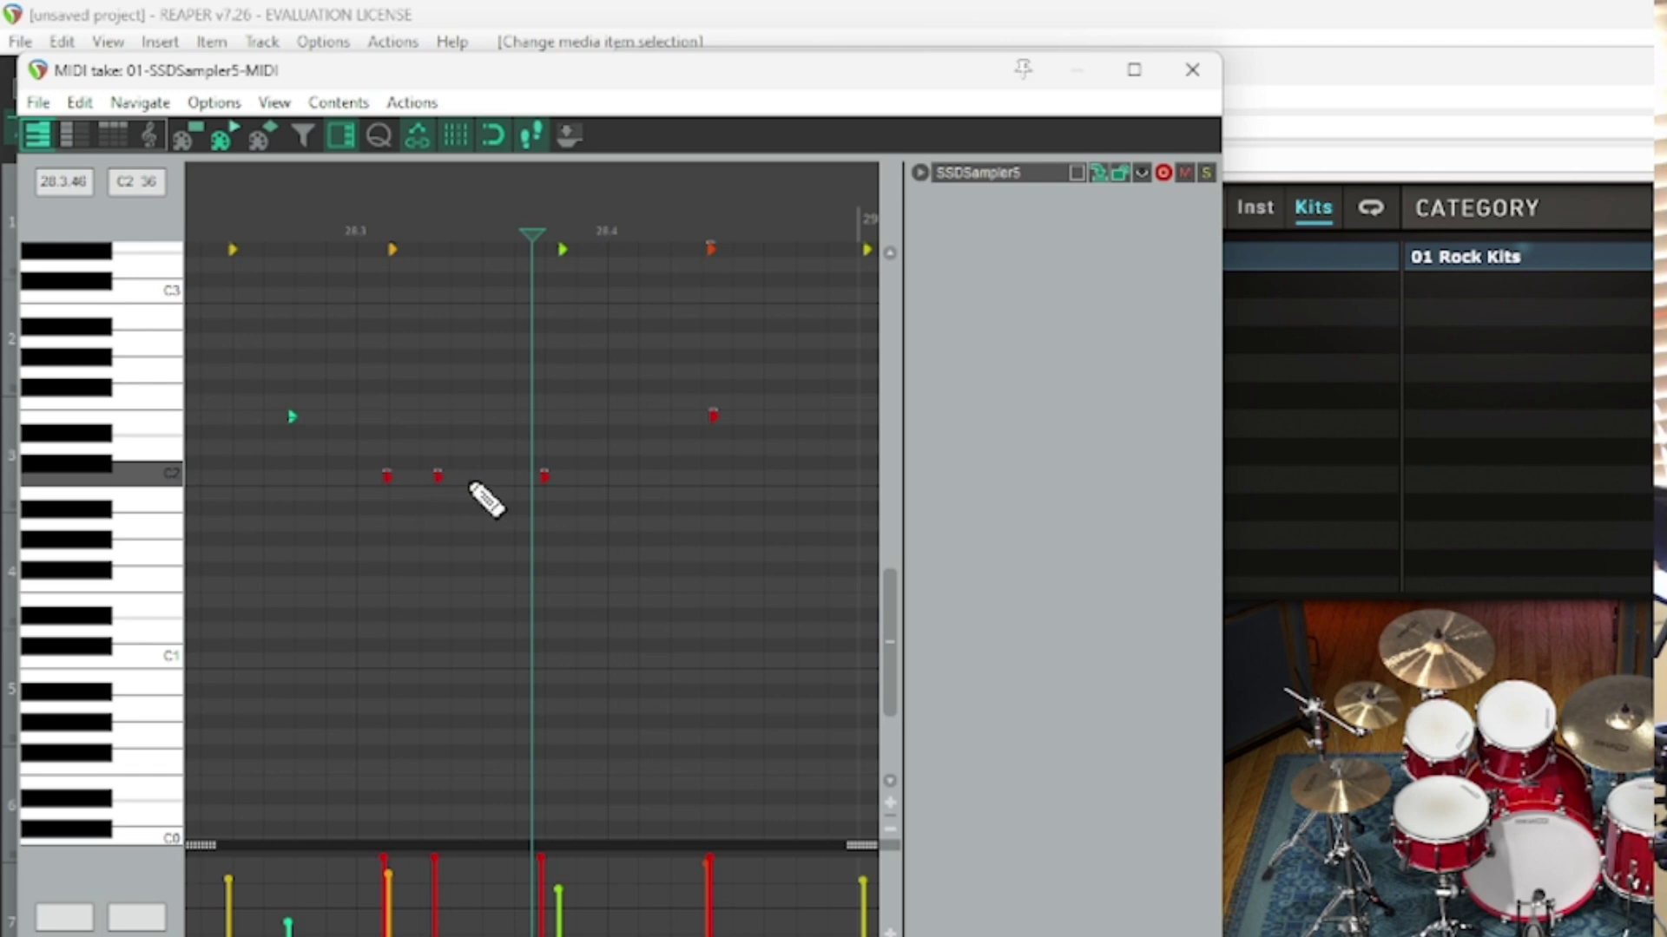
left_click(556, 484)
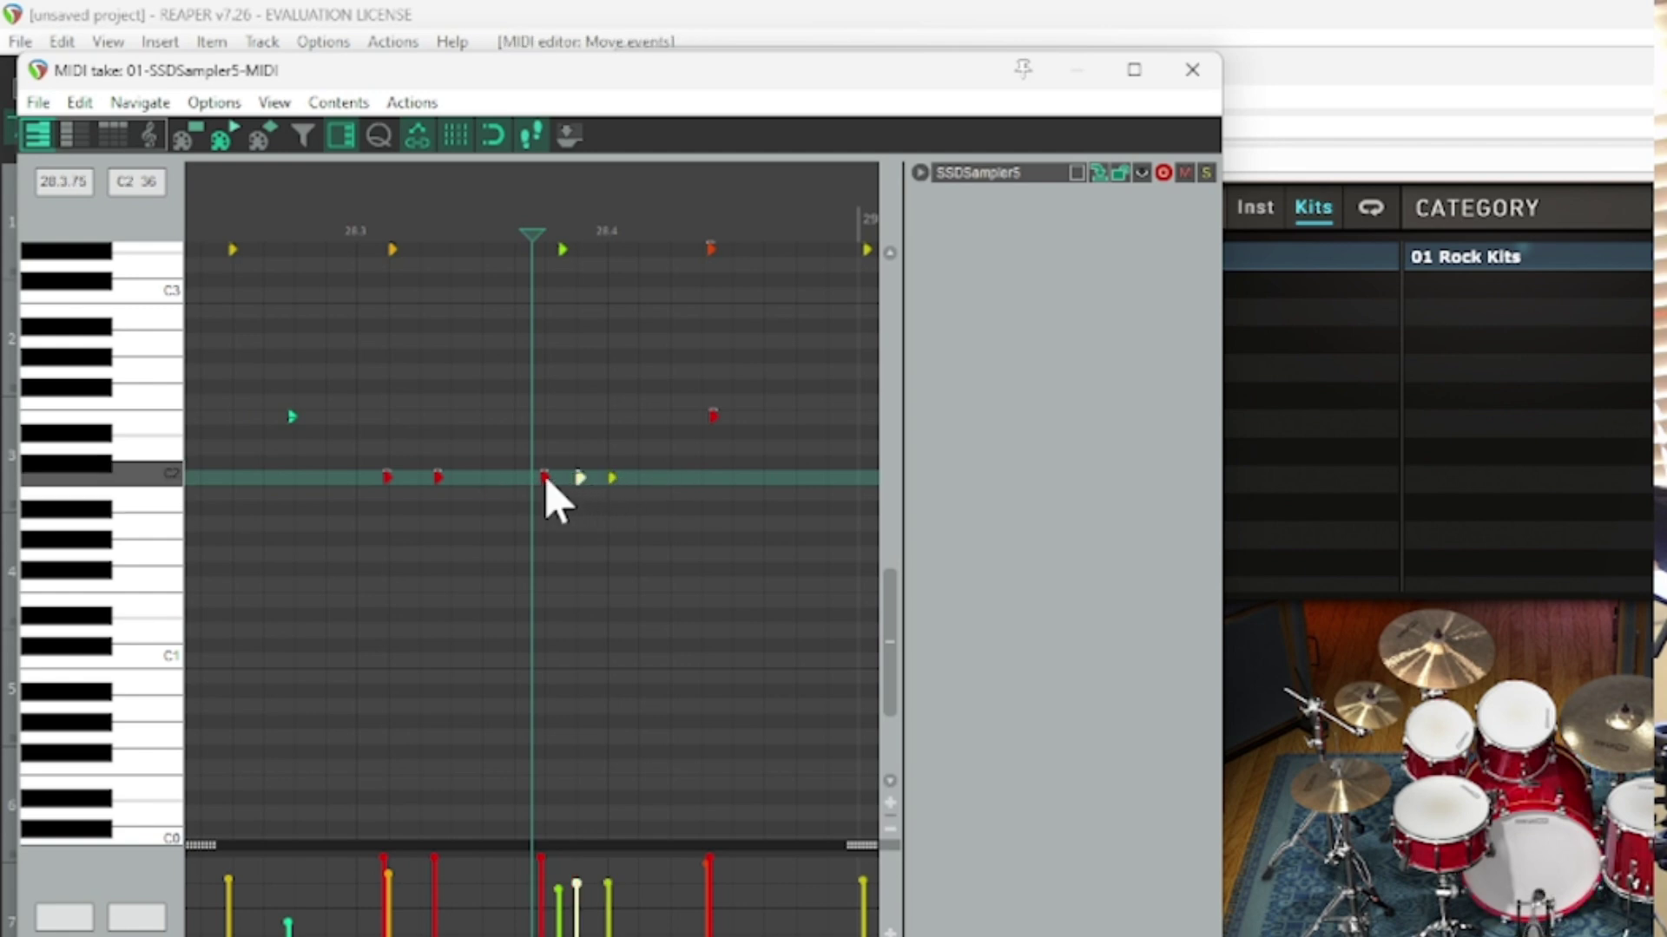
right_click(547, 479)
left_click(606, 523)
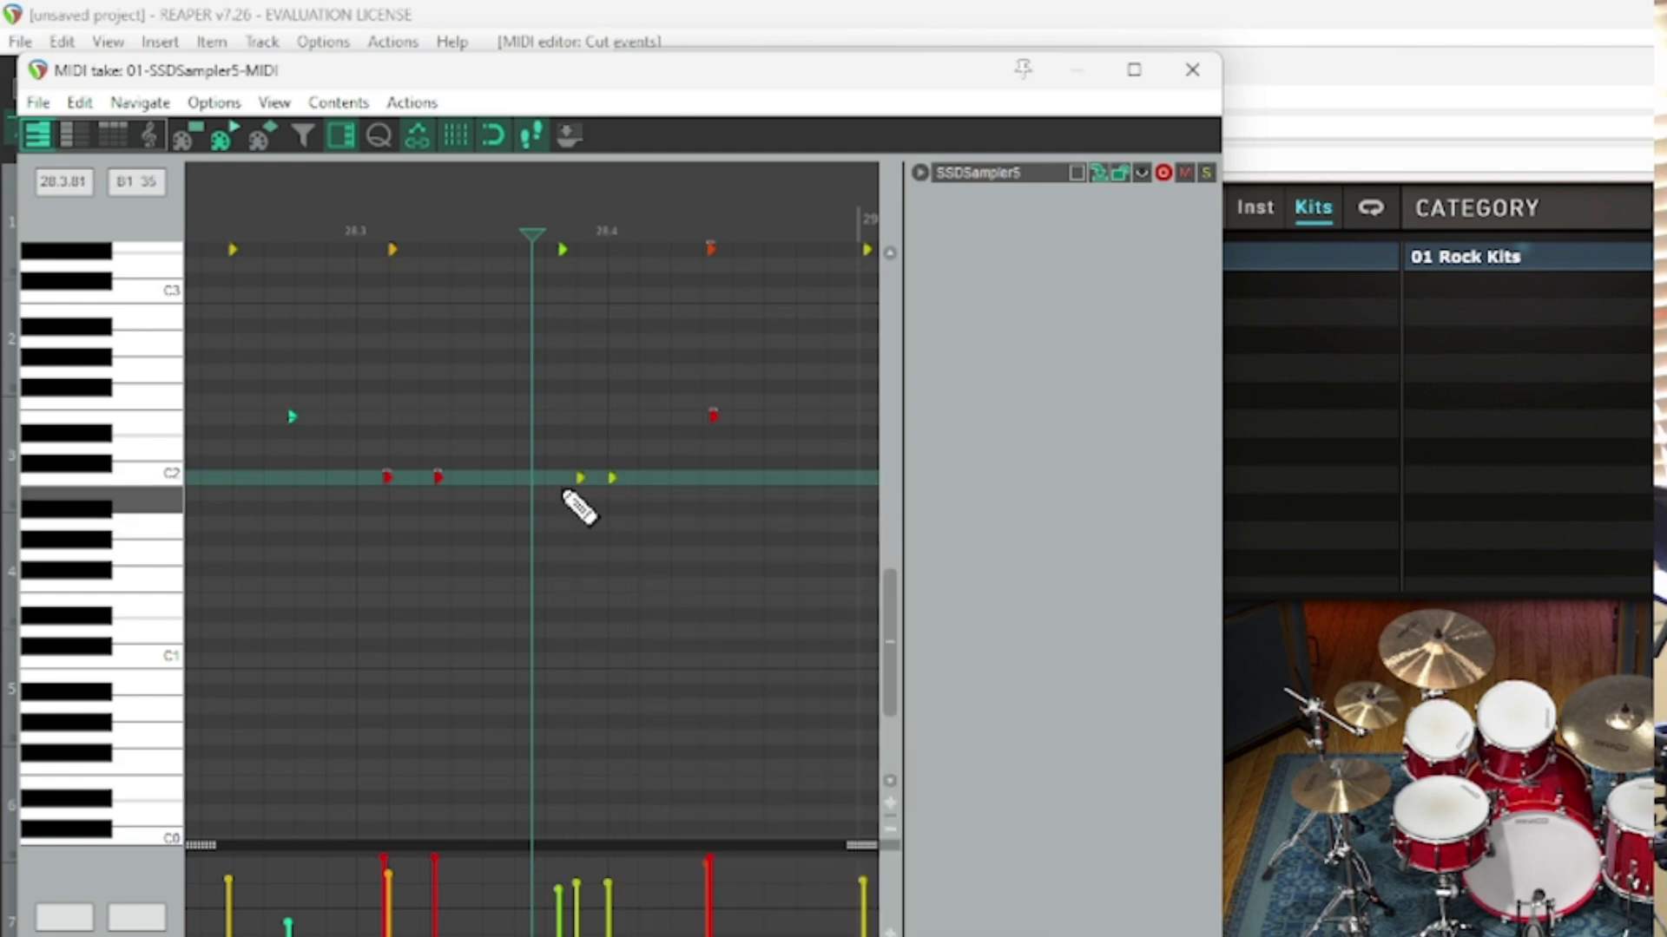
Step: Insert new drum notes just after the cut, then move the edit cursor back before them
right_click(514, 476)
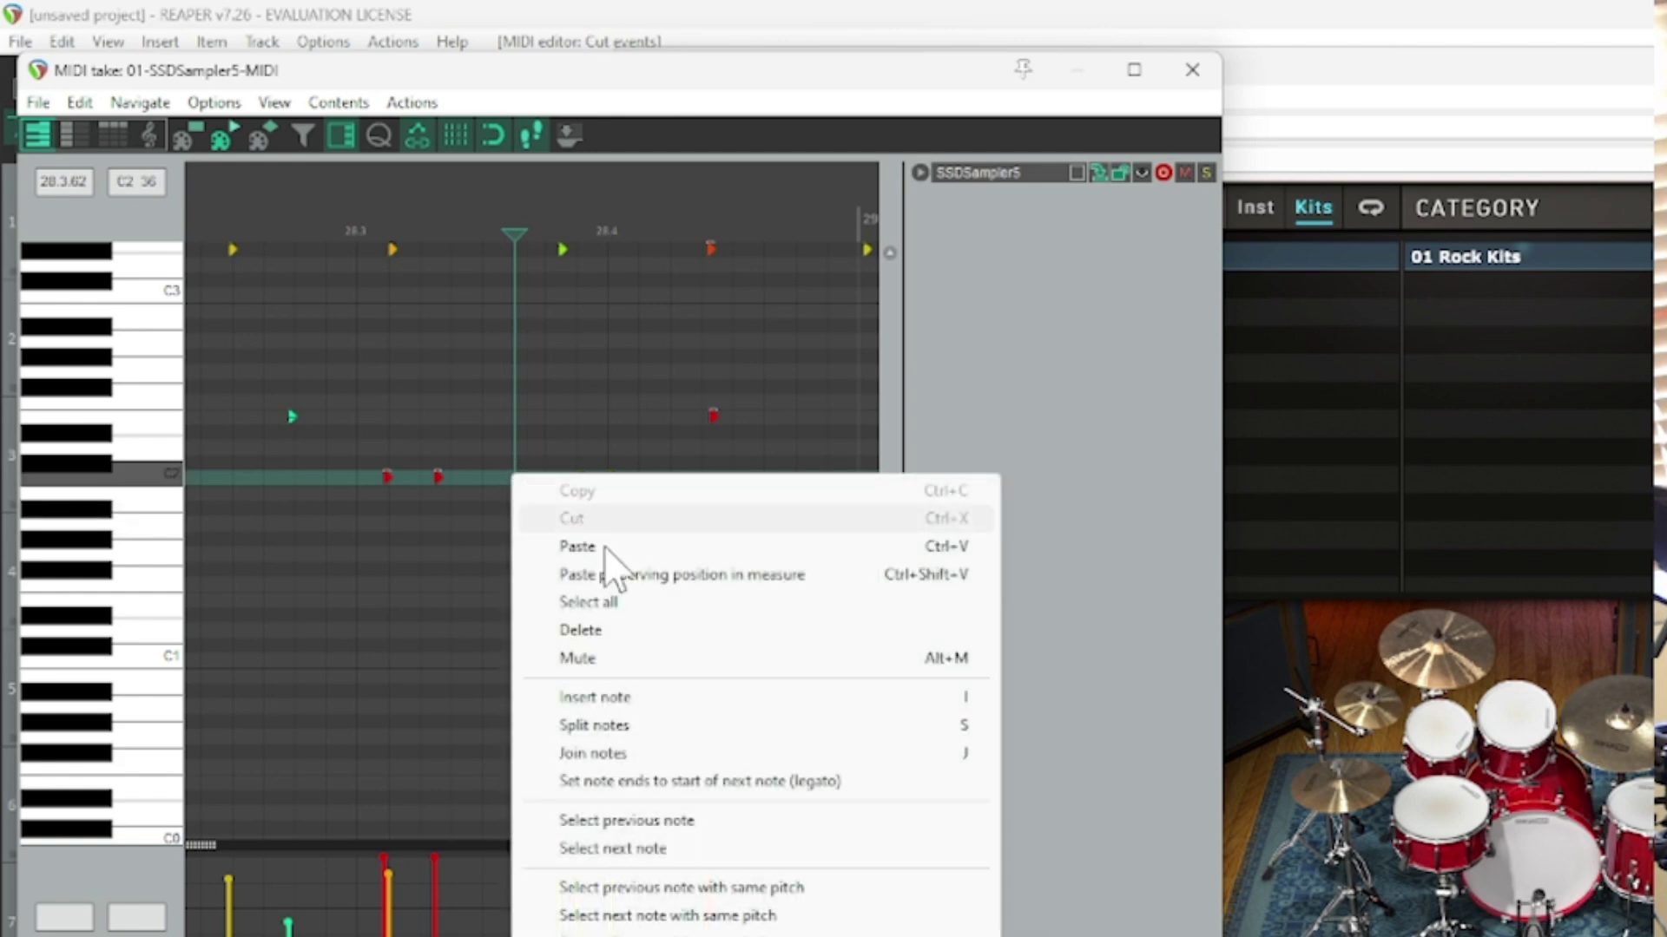
left_click(625, 696)
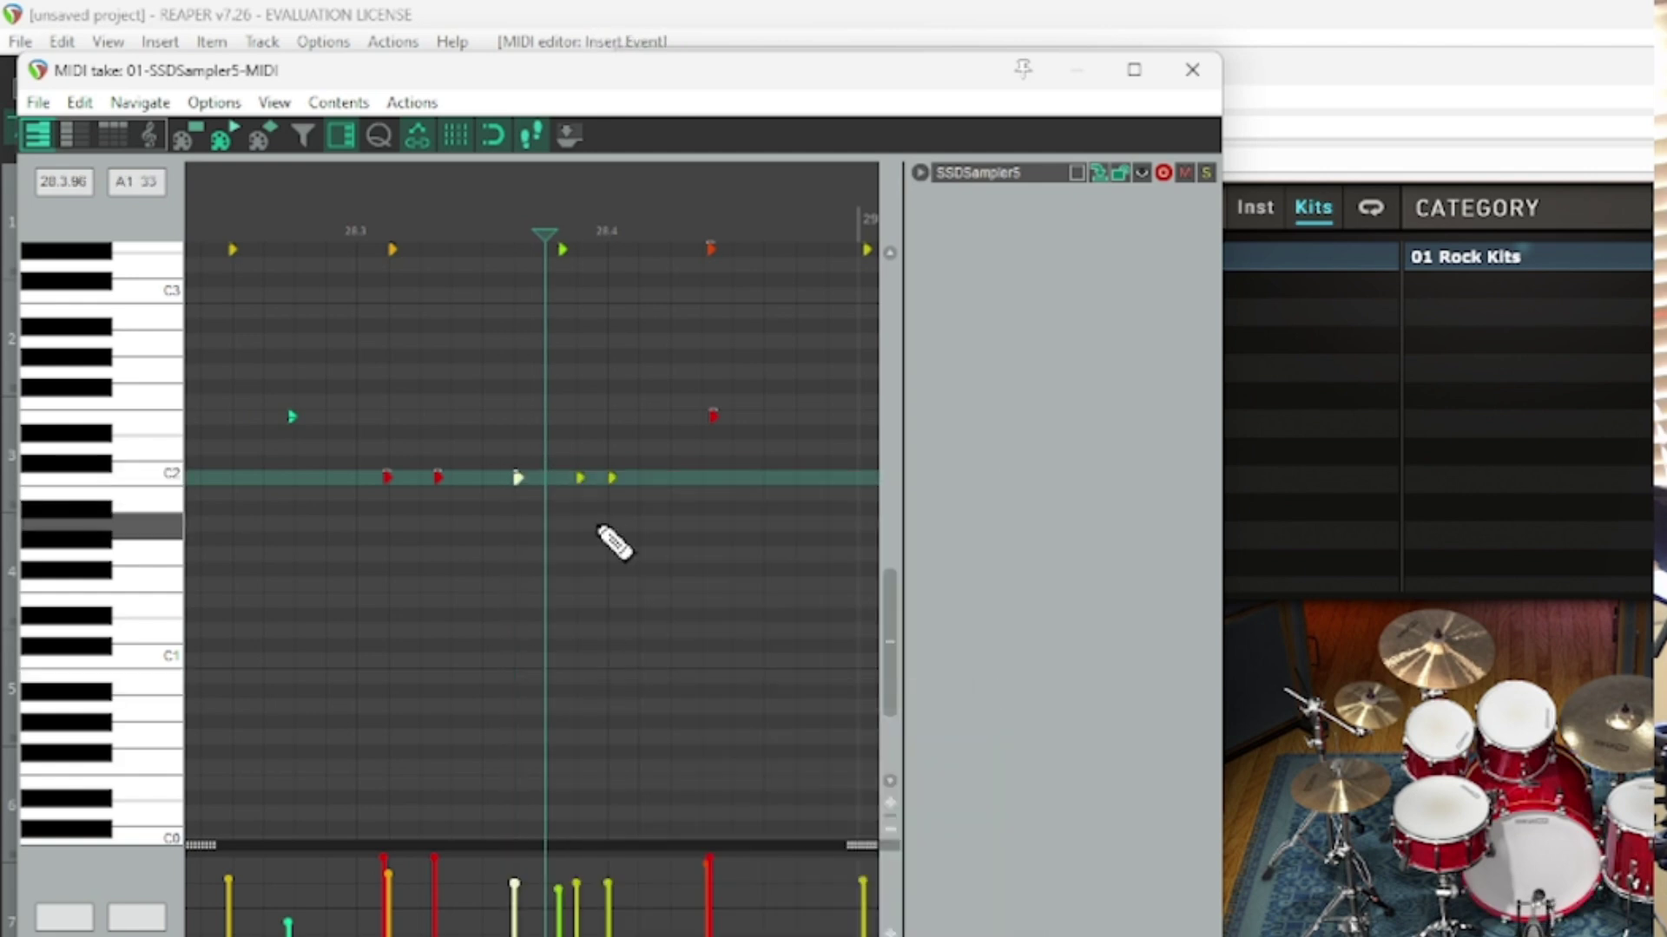
right_click(639, 502)
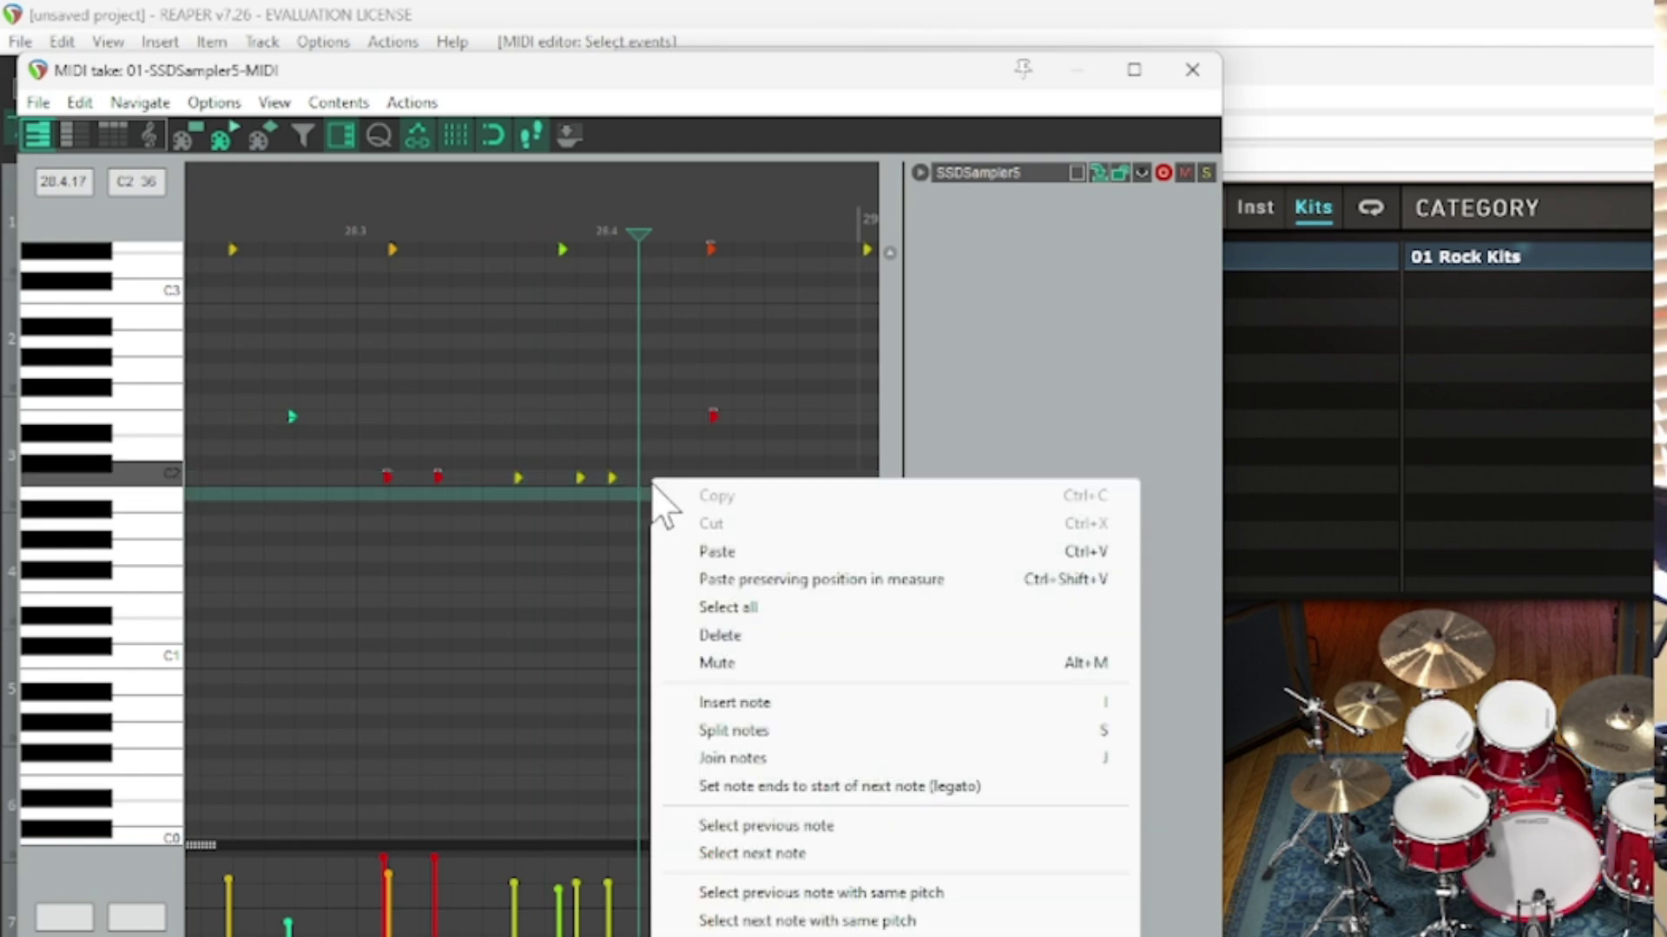
left_click(751, 703)
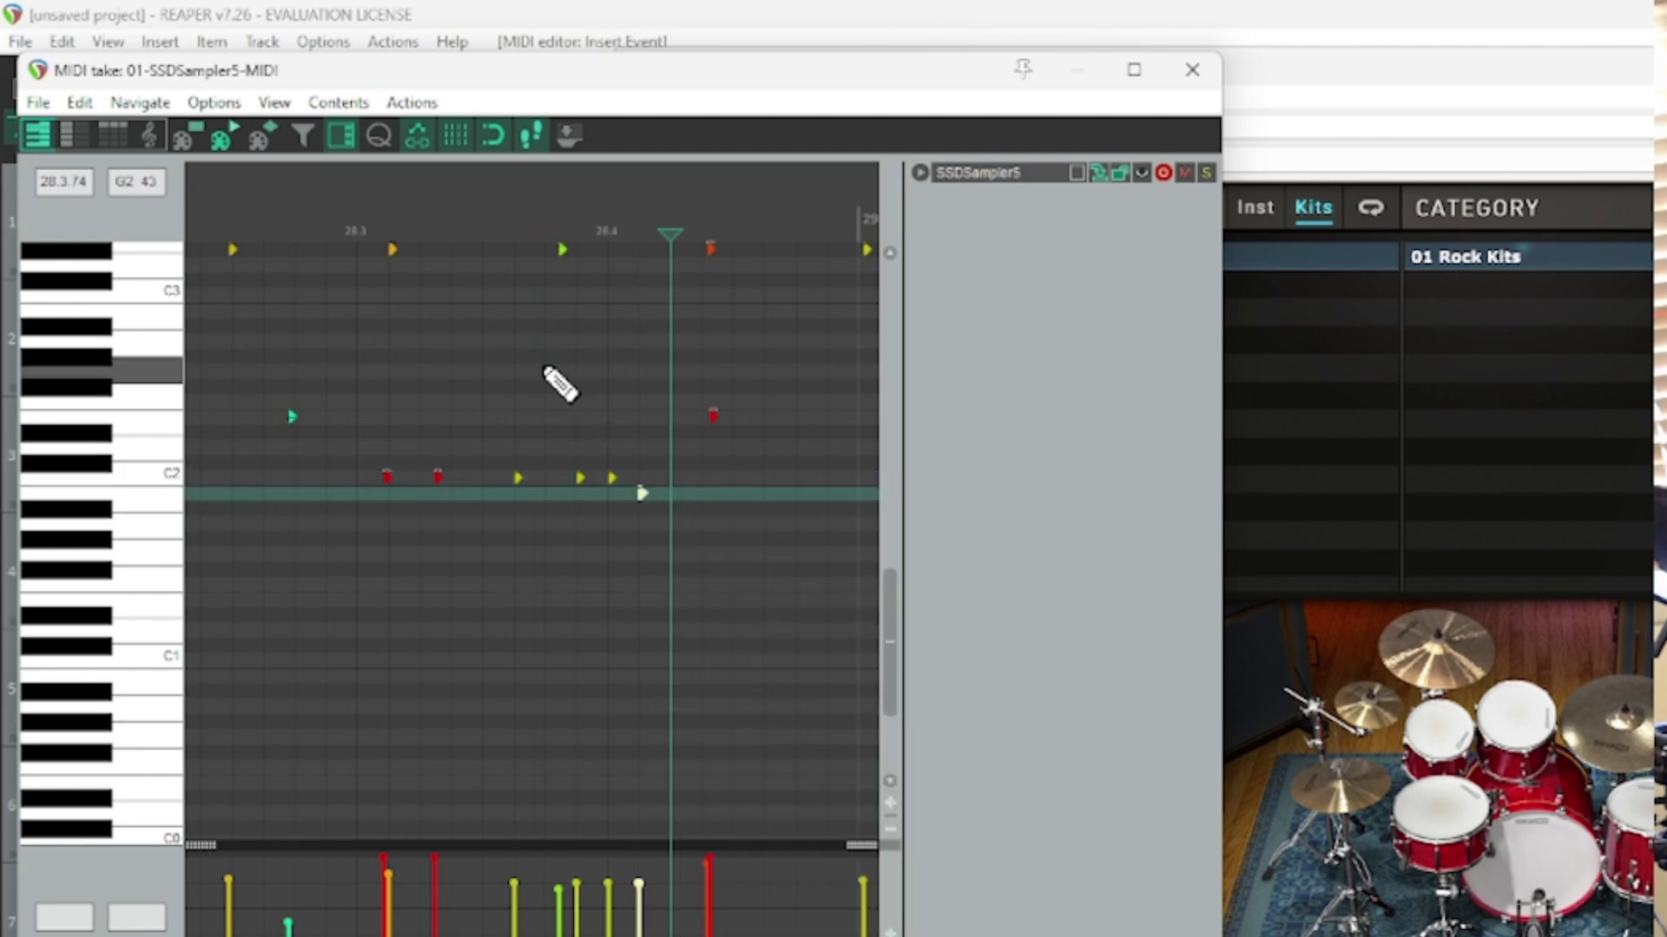
left_click(451, 233)
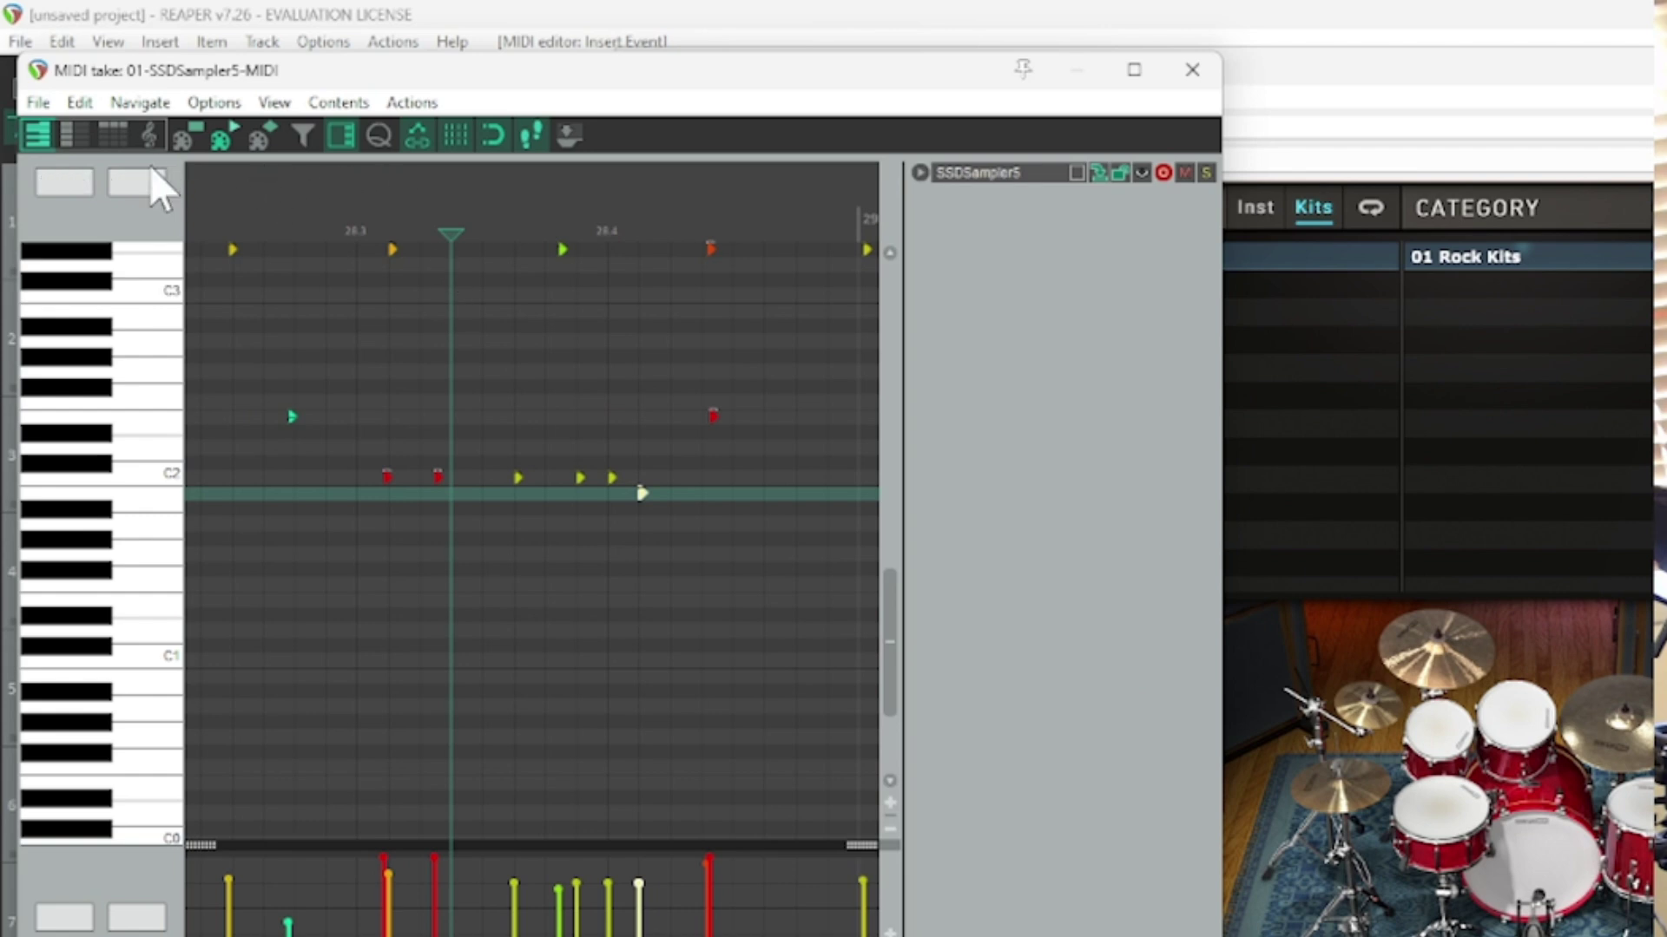
Step: Play the edited drum take from the edit cursor just before 28.3
key("space")
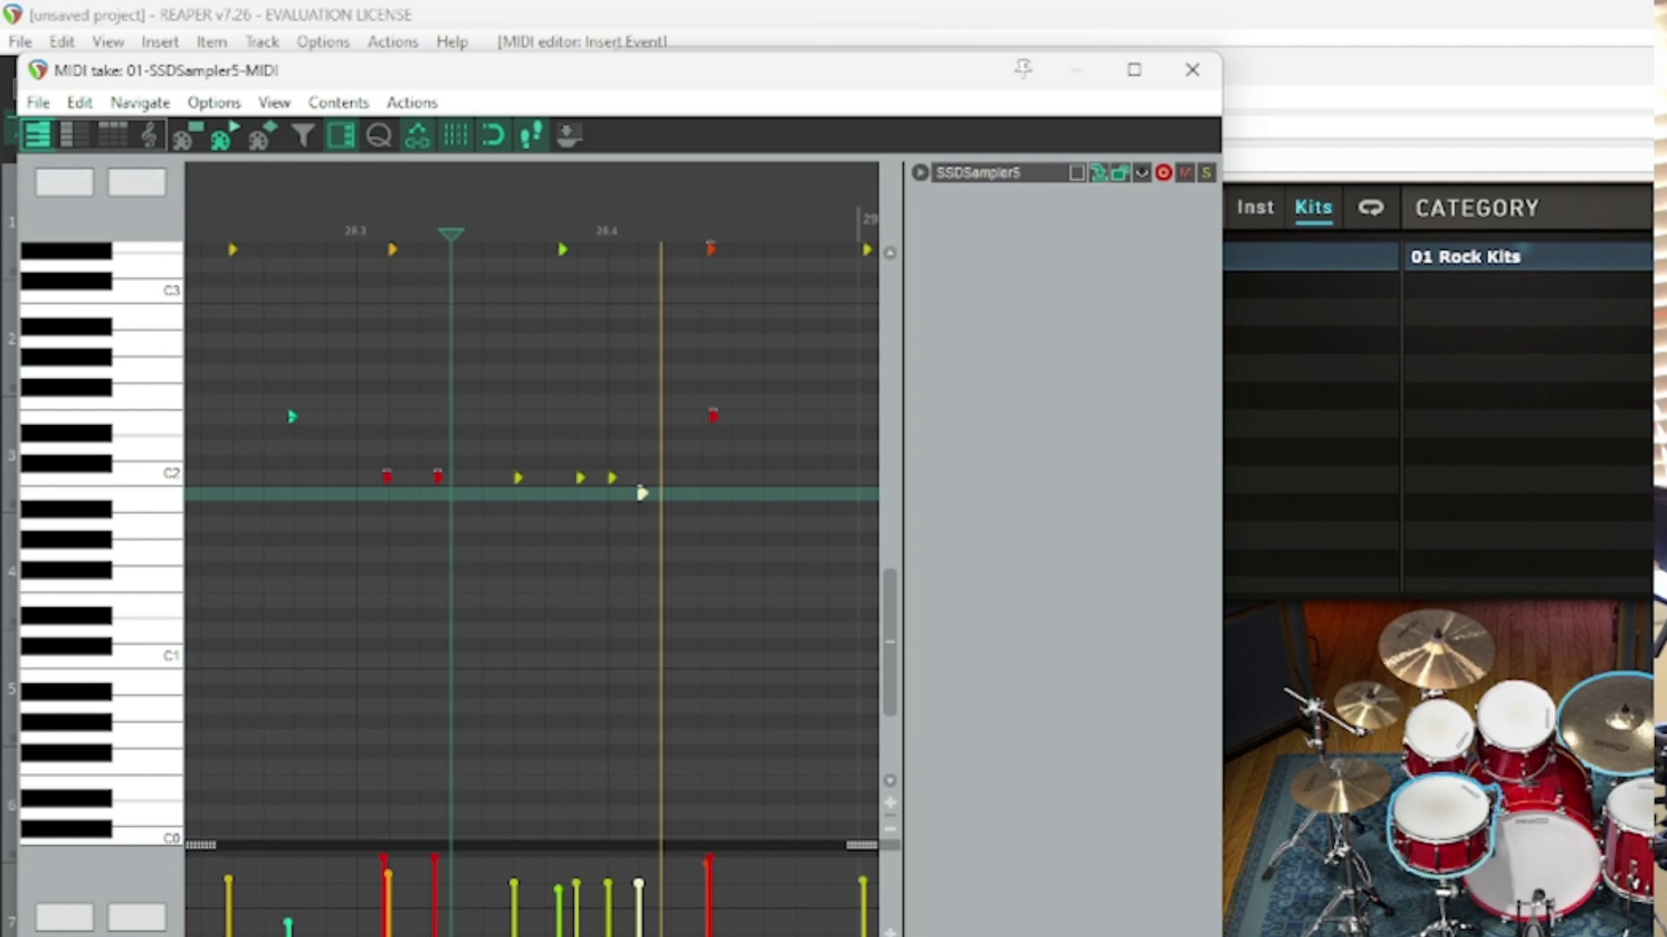